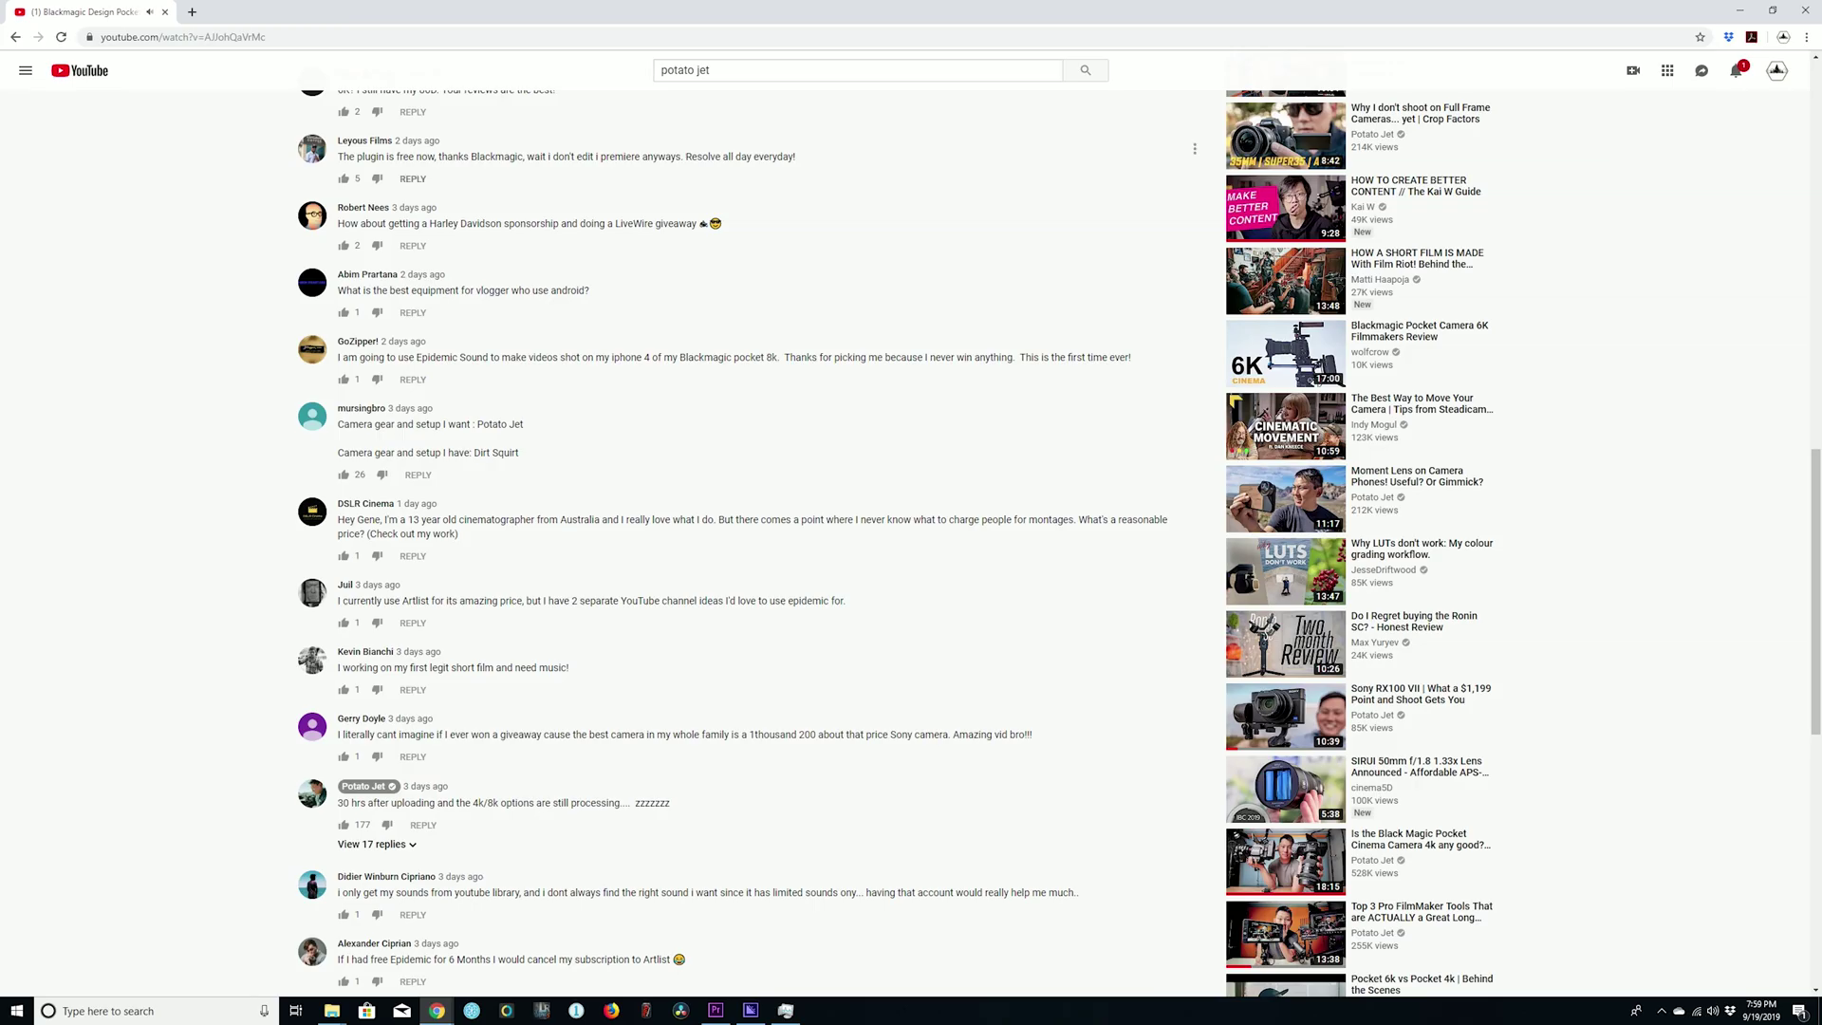
Highlight the YouTube comment that mentions the free Blackmagic plugin.
{"action": "left_click_drag", "start_coordinate": [364, 157], "coordinate": [796, 157]}
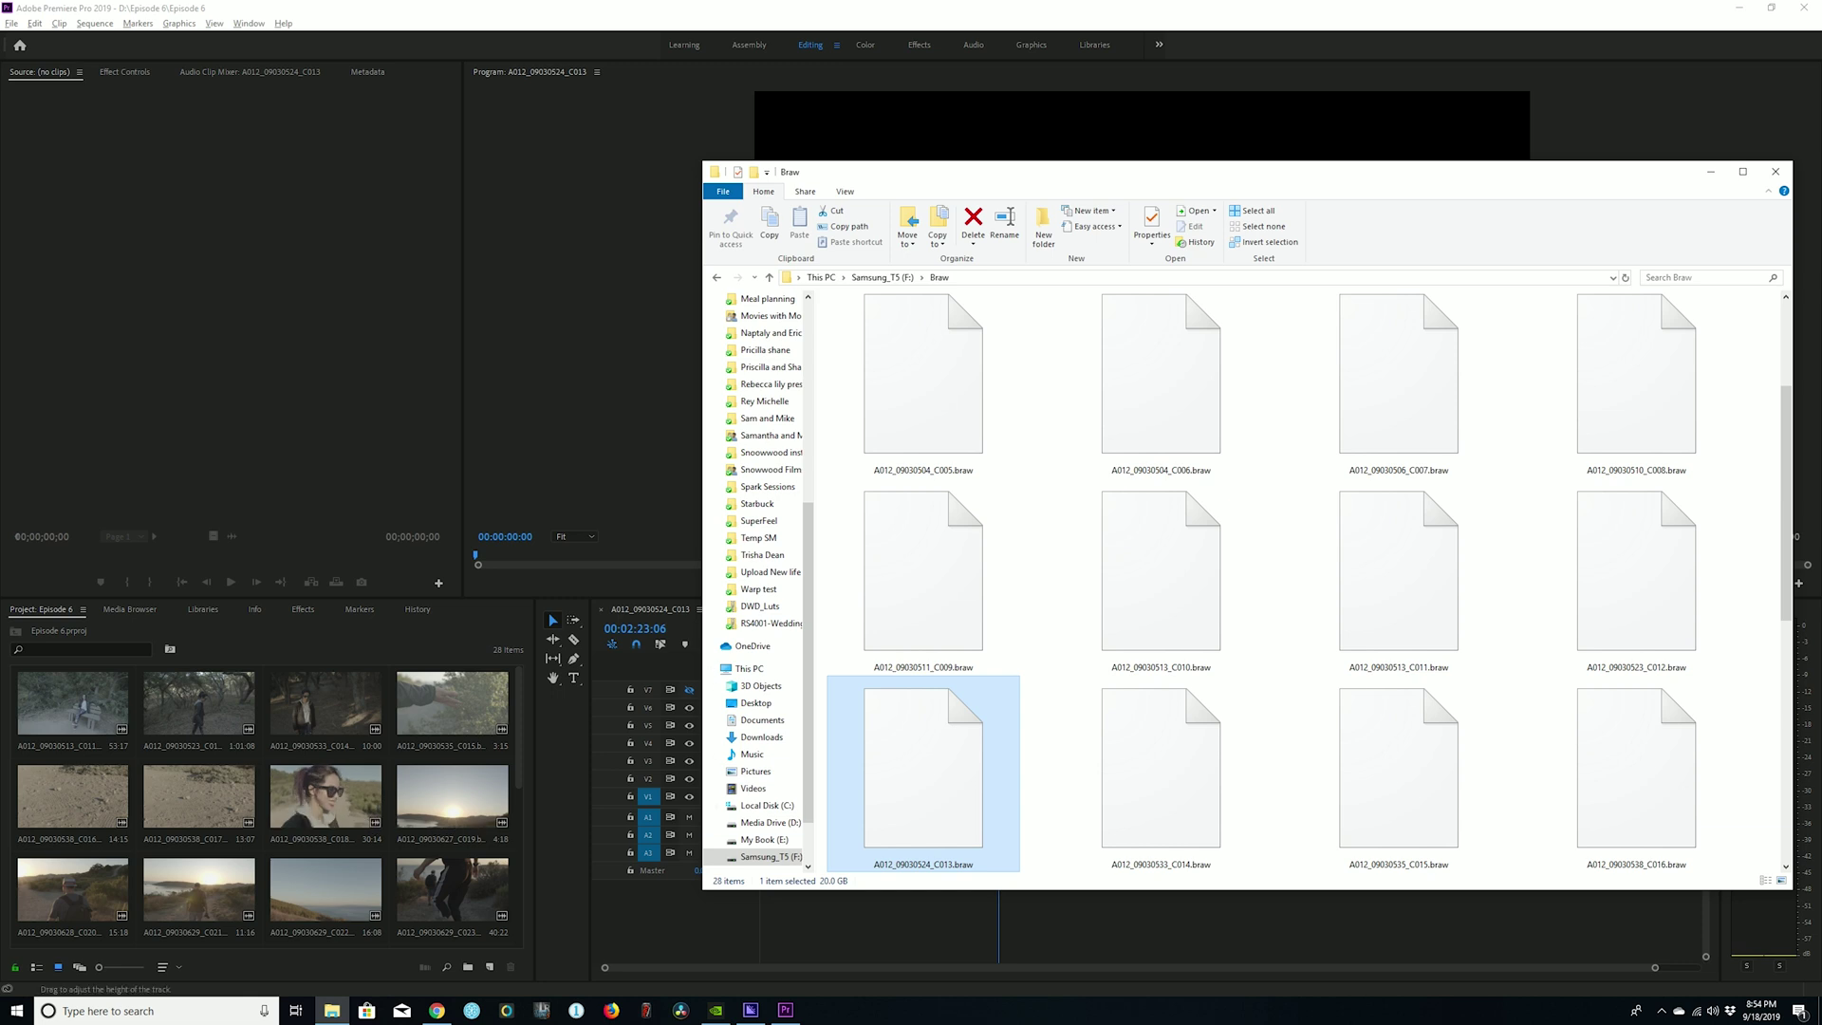
Import A012_09030524_C013.braw from the Braw folder into the Premiere Pro project.
{"action": "scroll", "coordinate": [1161, 774], "scroll_direction": "down", "scroll_amount": 1}
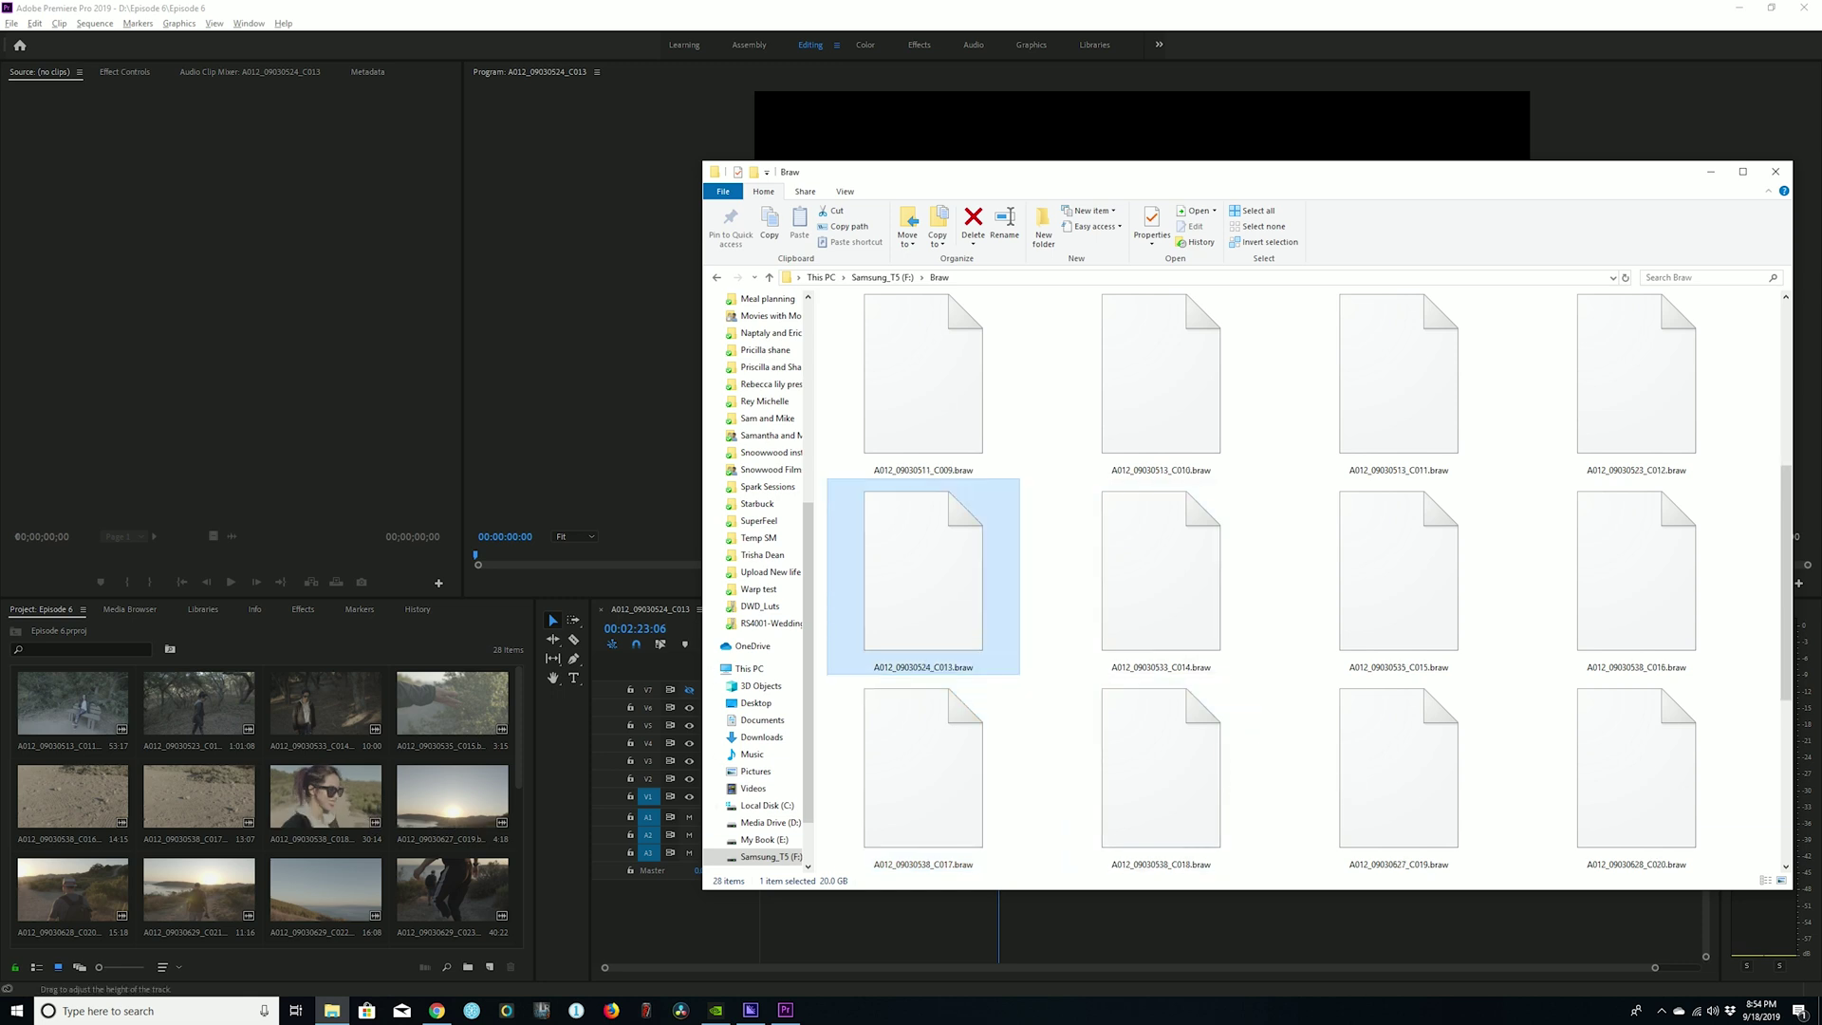
{"action": "left_click_drag", "start_coordinate": [935, 560], "coordinate": [403, 798]}
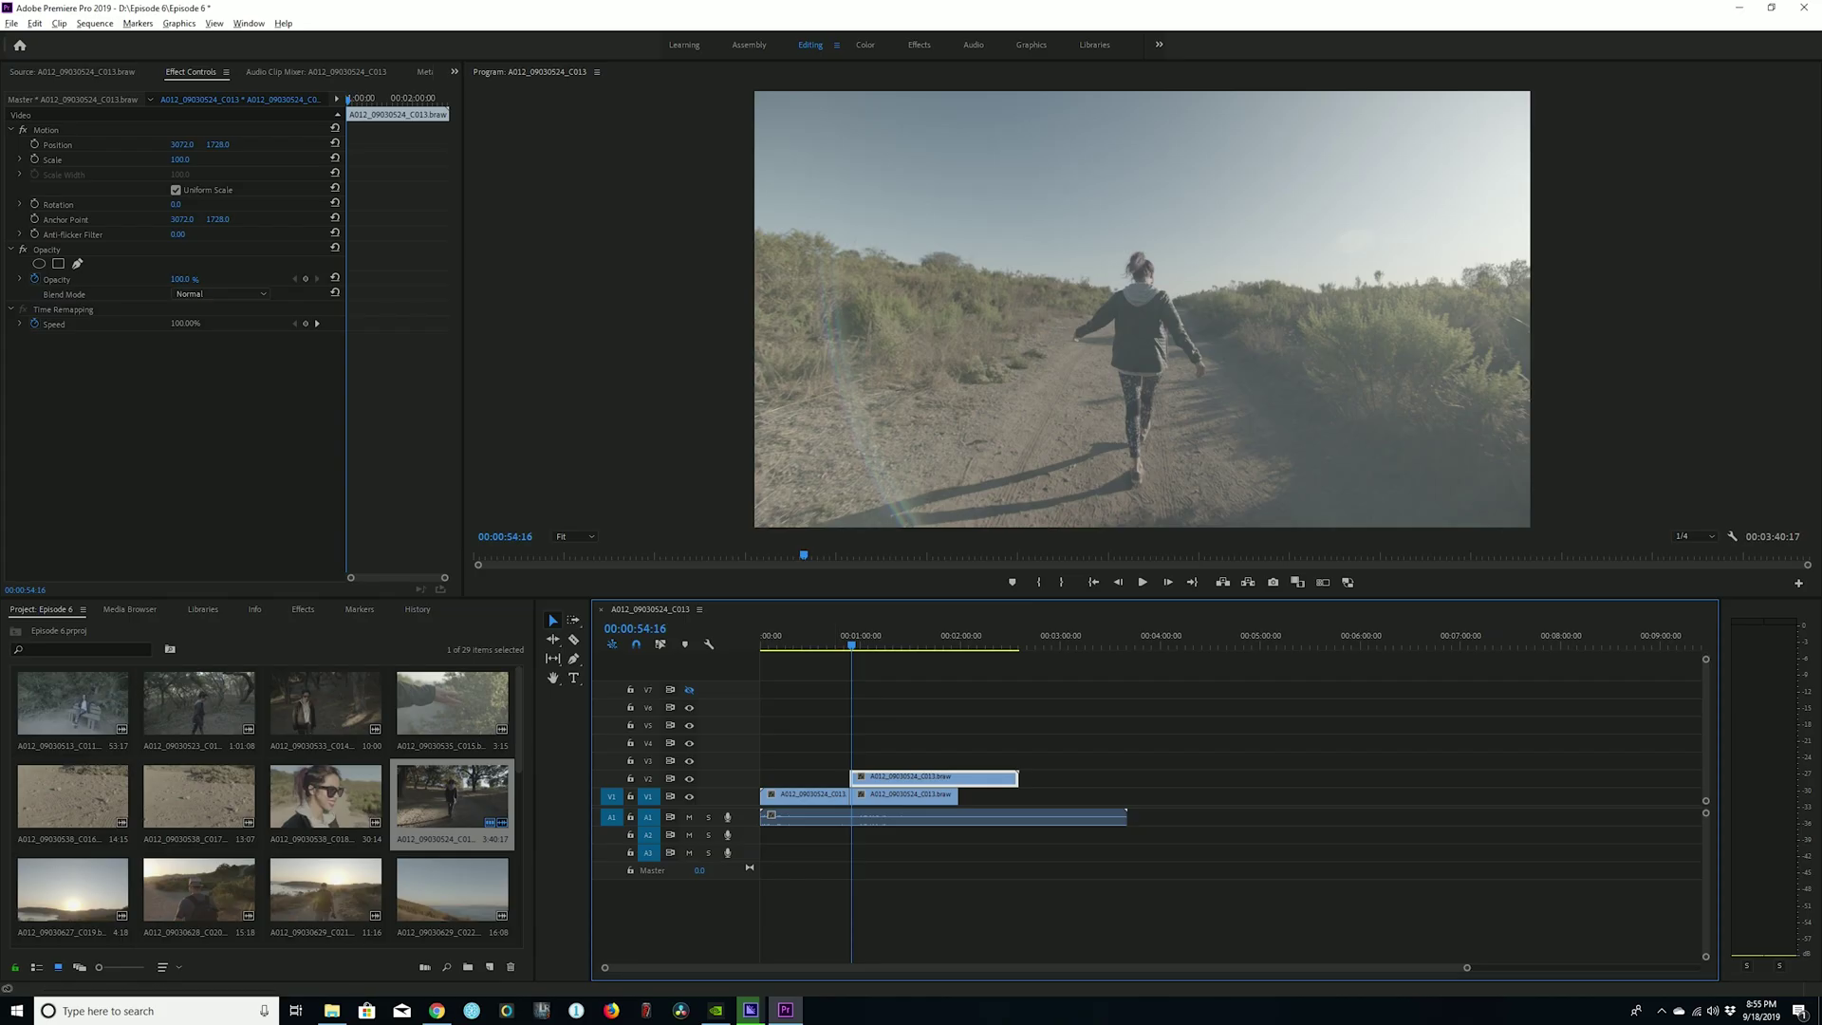
Show the BRAW Studio source settings on the A012_09030524_C013 master clip.
{"action": "left_click", "coordinate": [72, 98]}
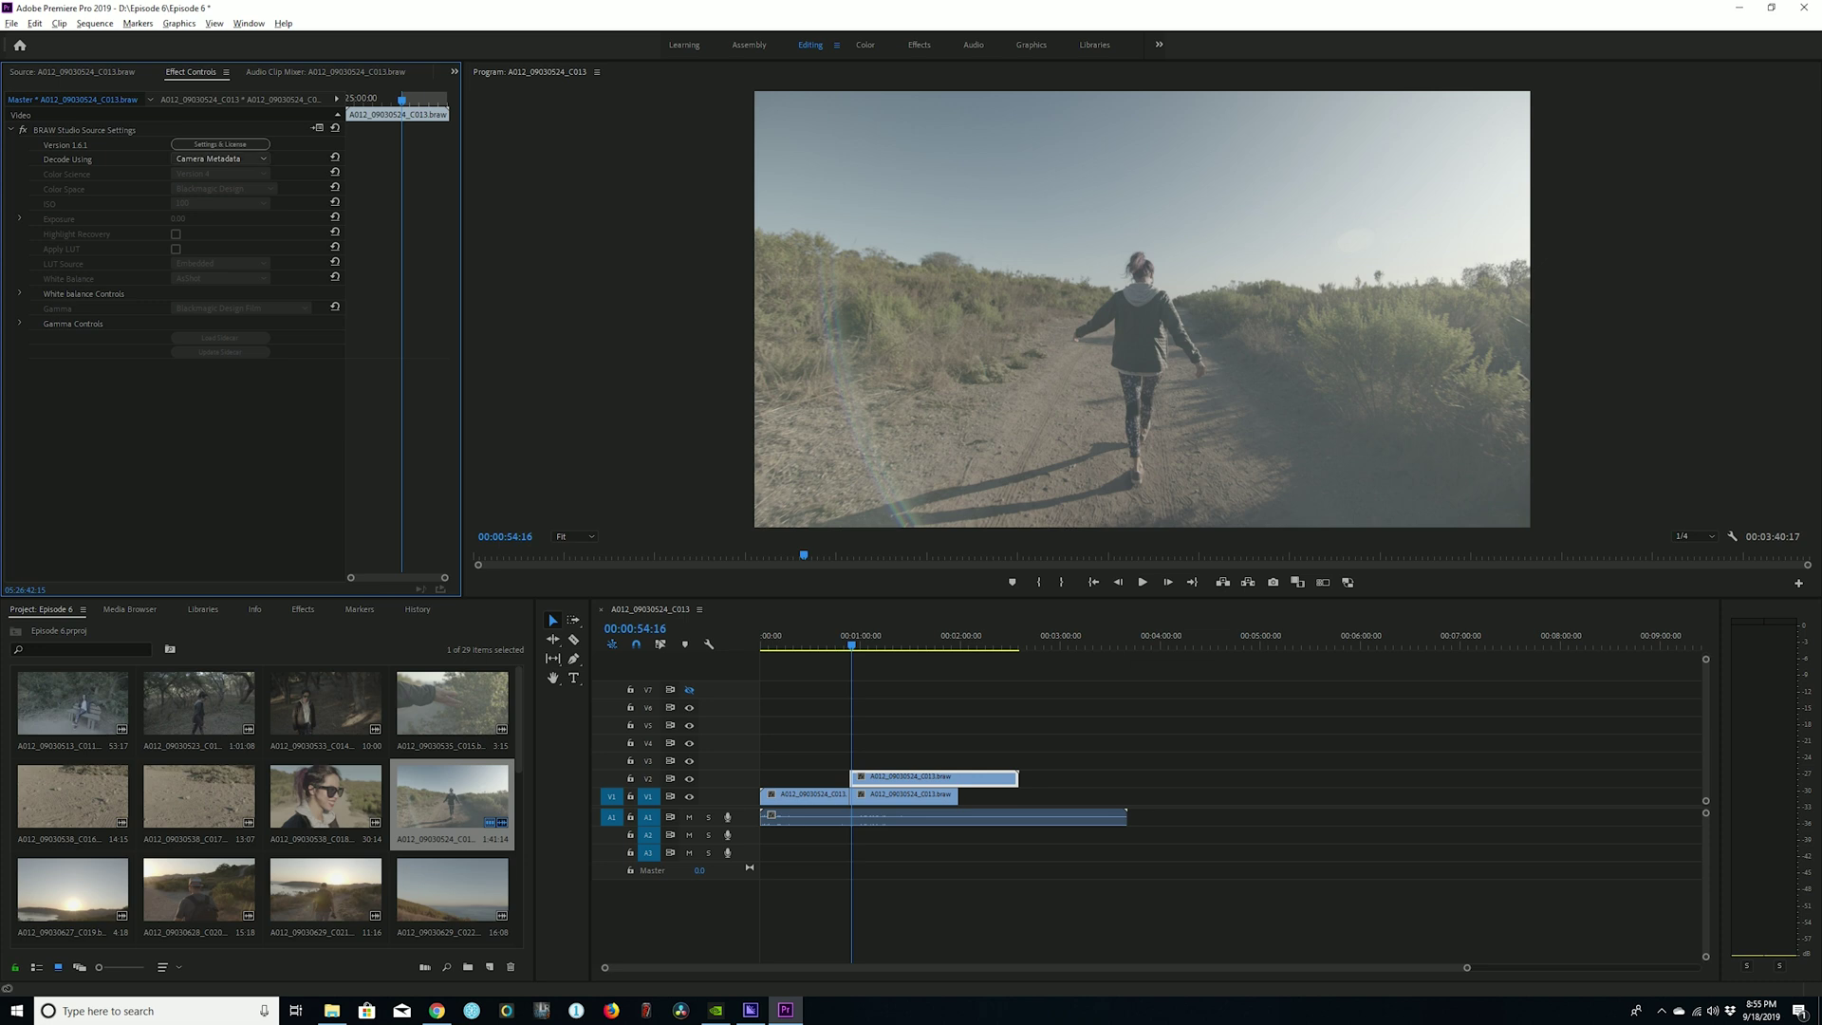
Decode the clip using Clip settings and try Rec.709, then Rec.2020 colour space.
{"action": "left_click", "coordinate": [221, 158]}
{"action": "left_click", "coordinate": [194, 203]}
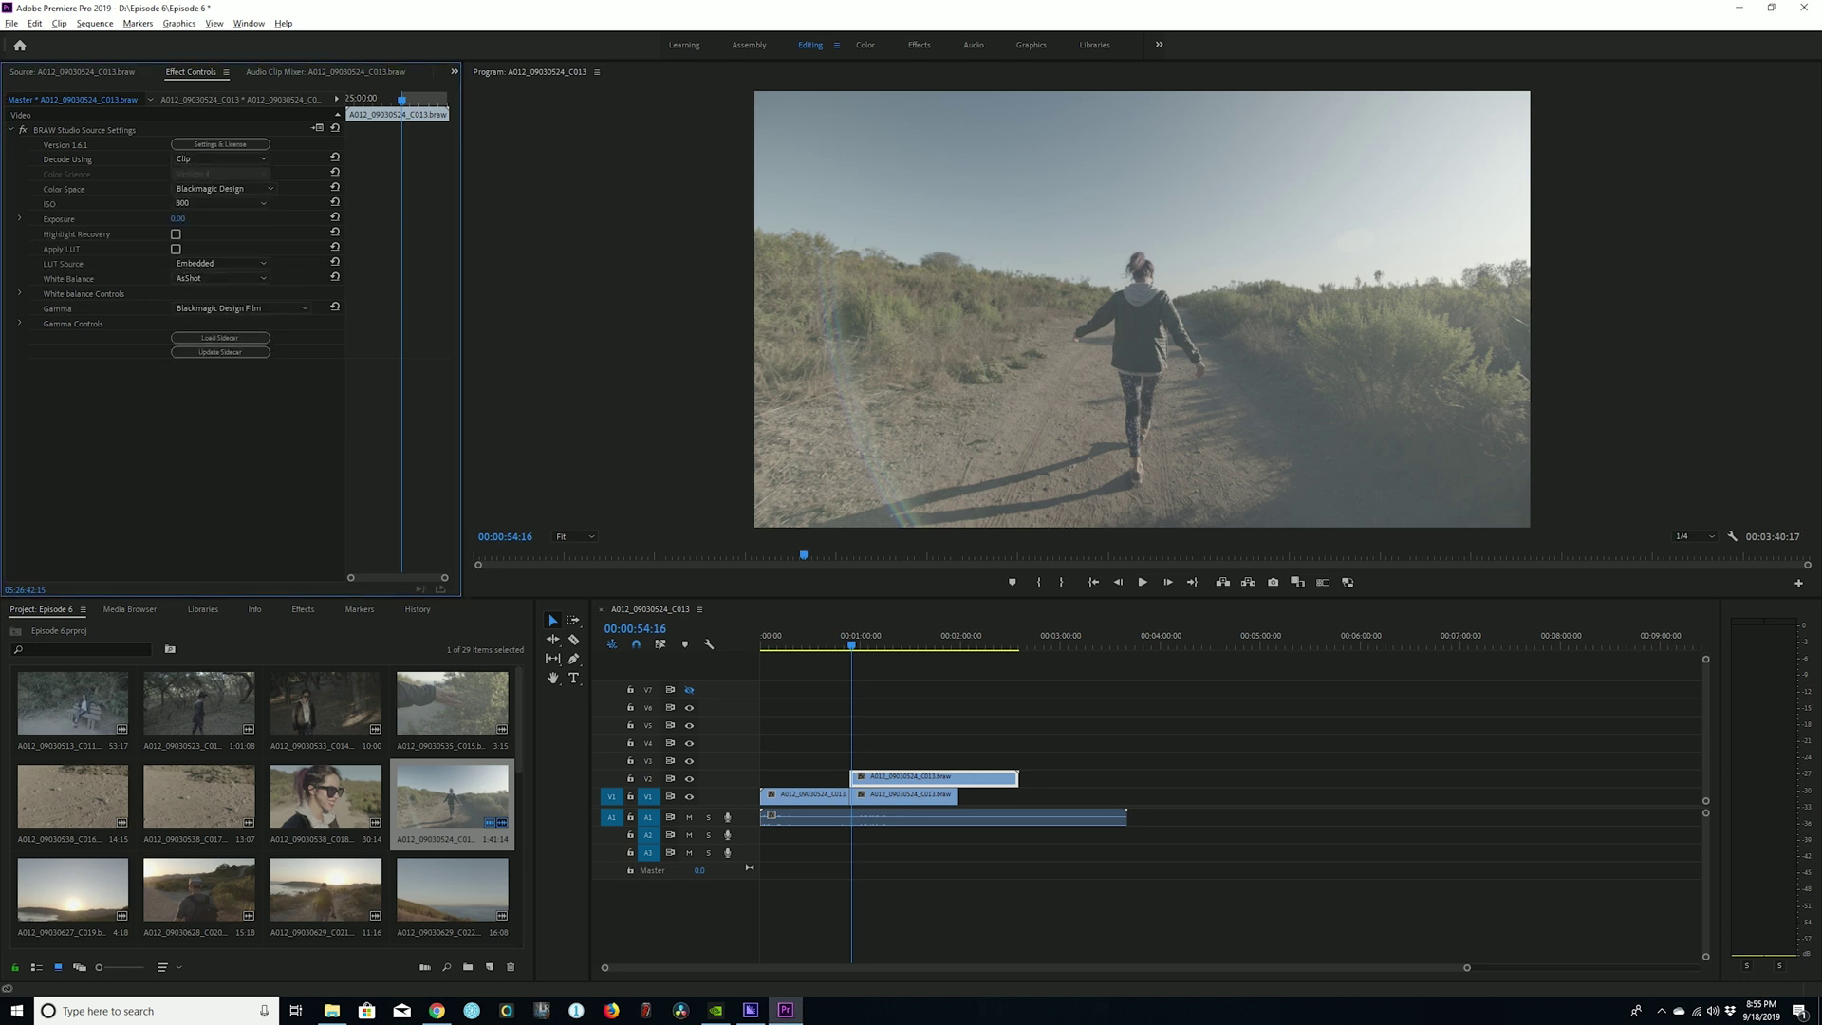
{"action": "left_click", "coordinate": [223, 189]}
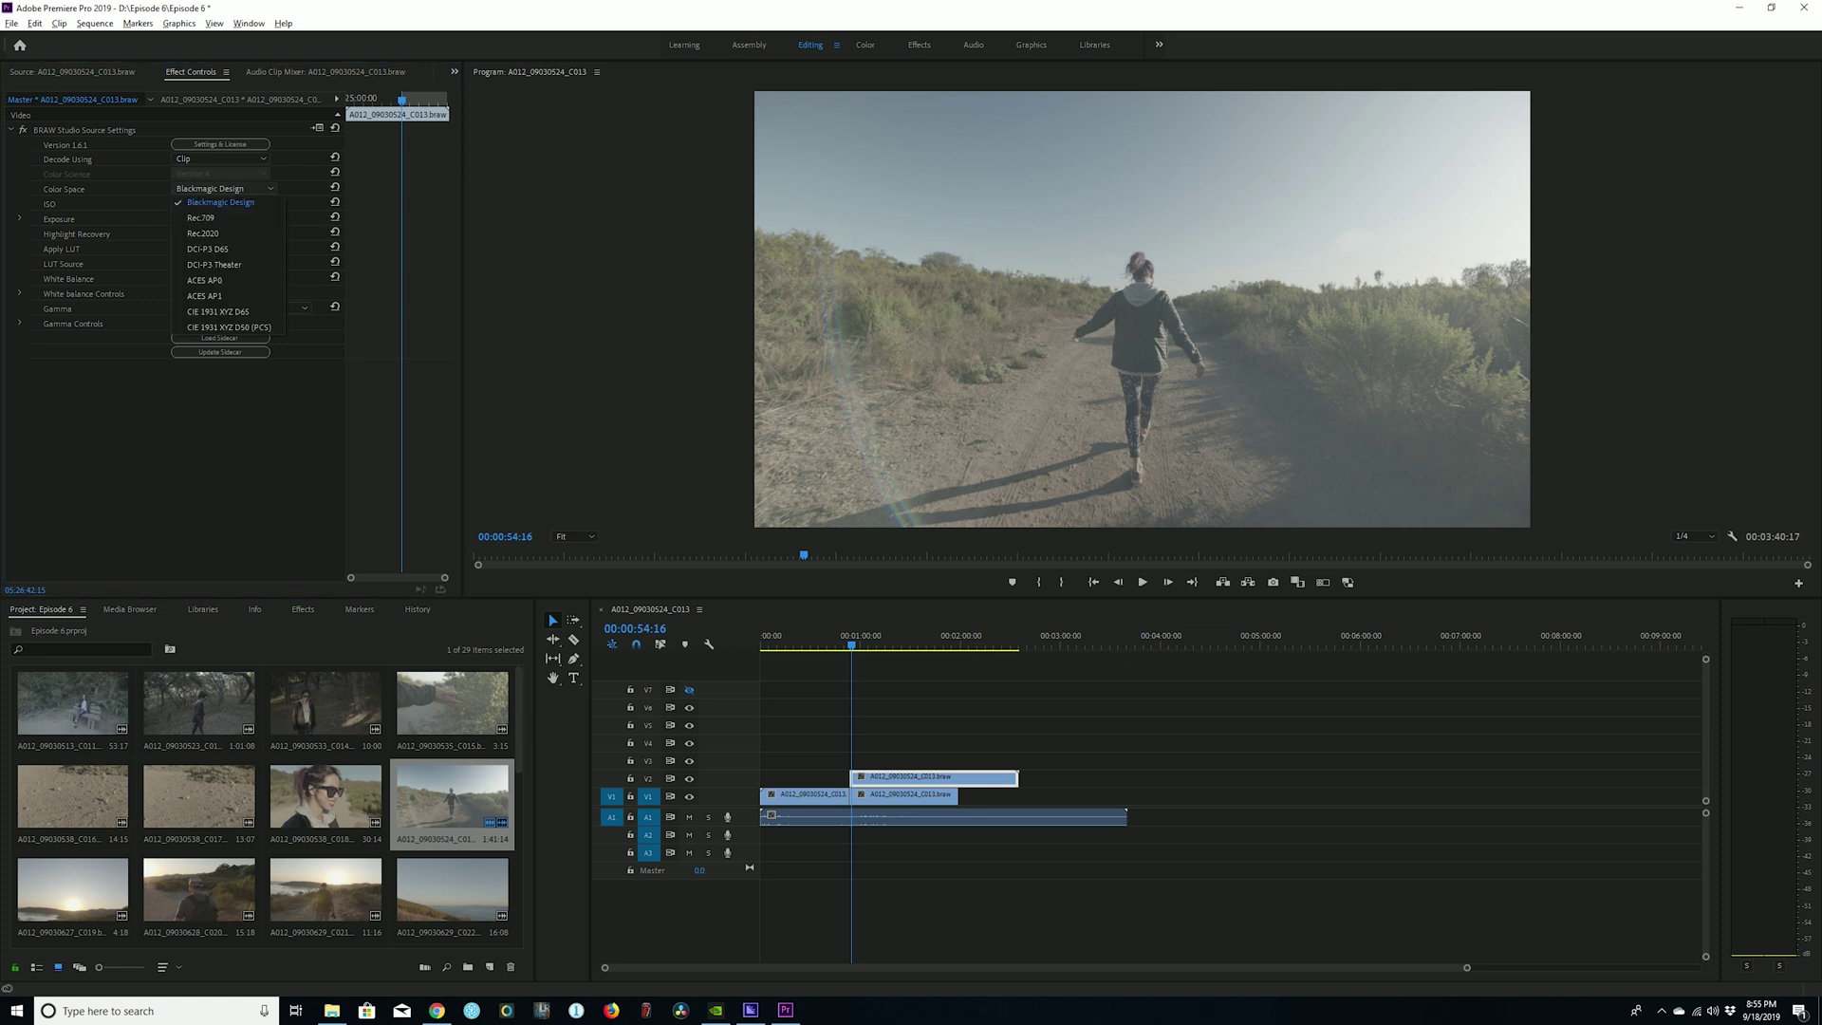
{"action": "left_click", "coordinate": [200, 217]}
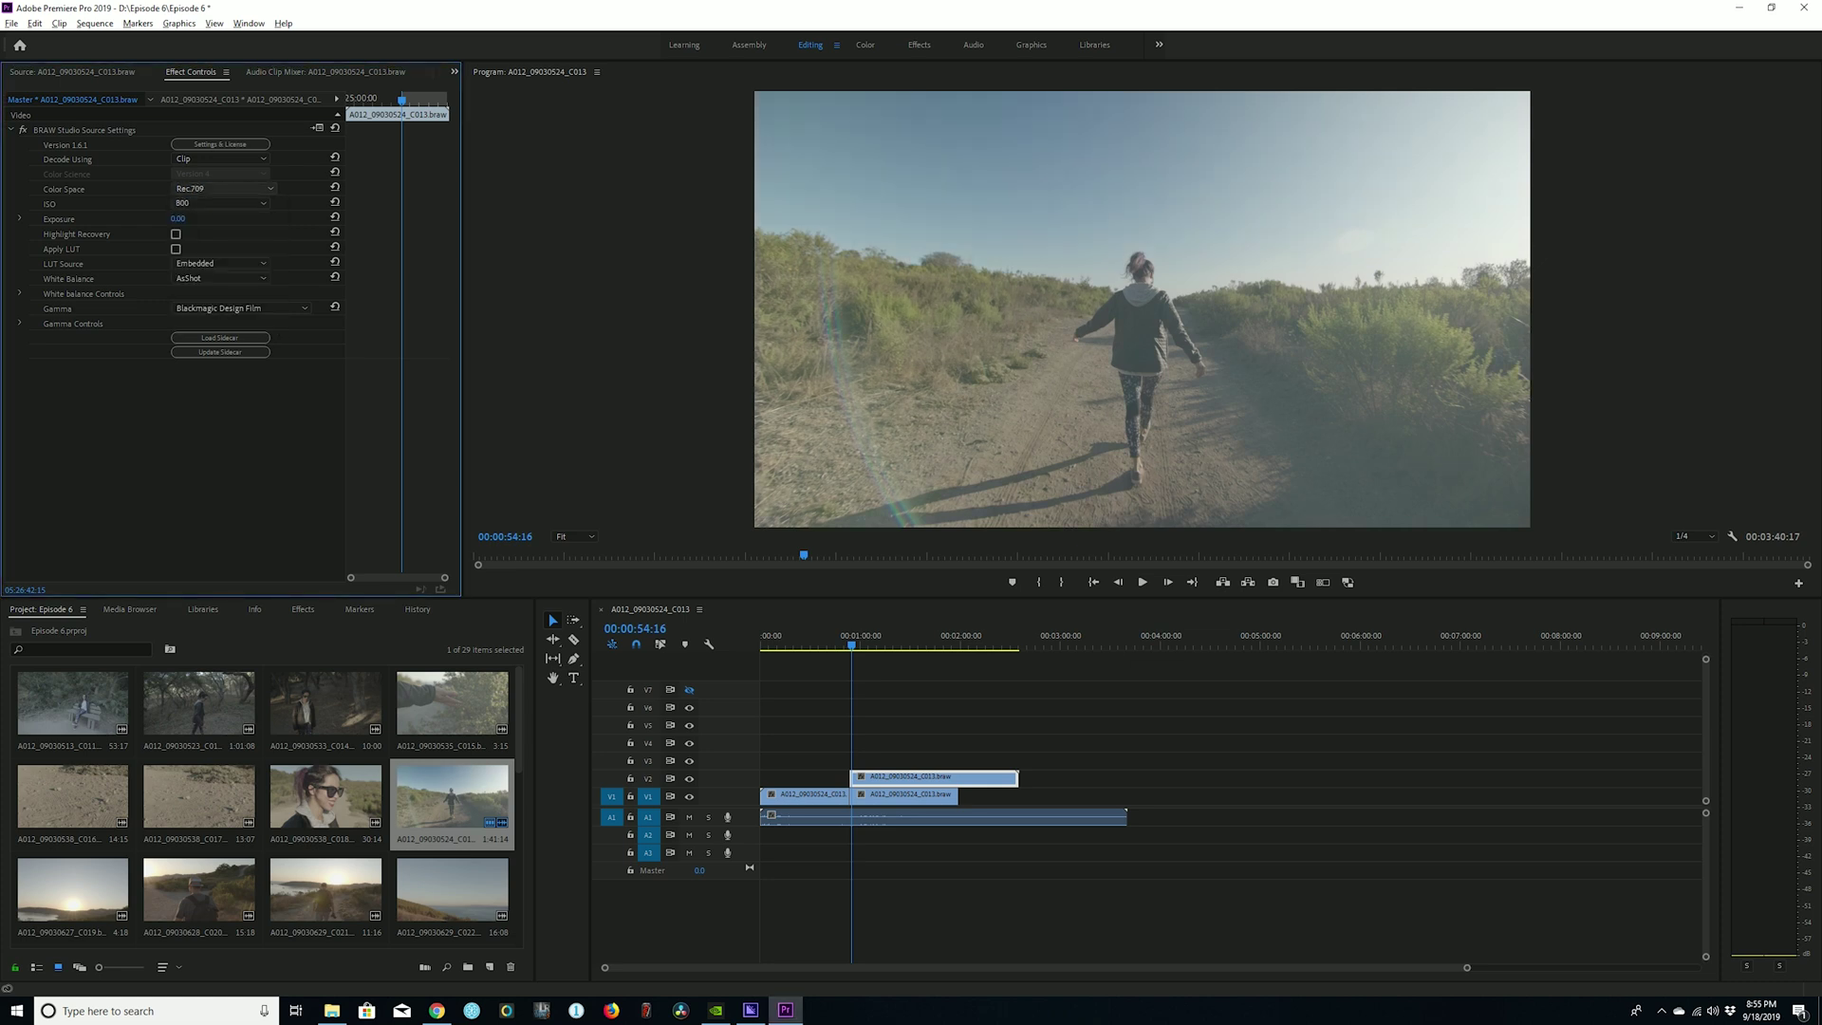
{"action": "left_click", "coordinate": [222, 188]}
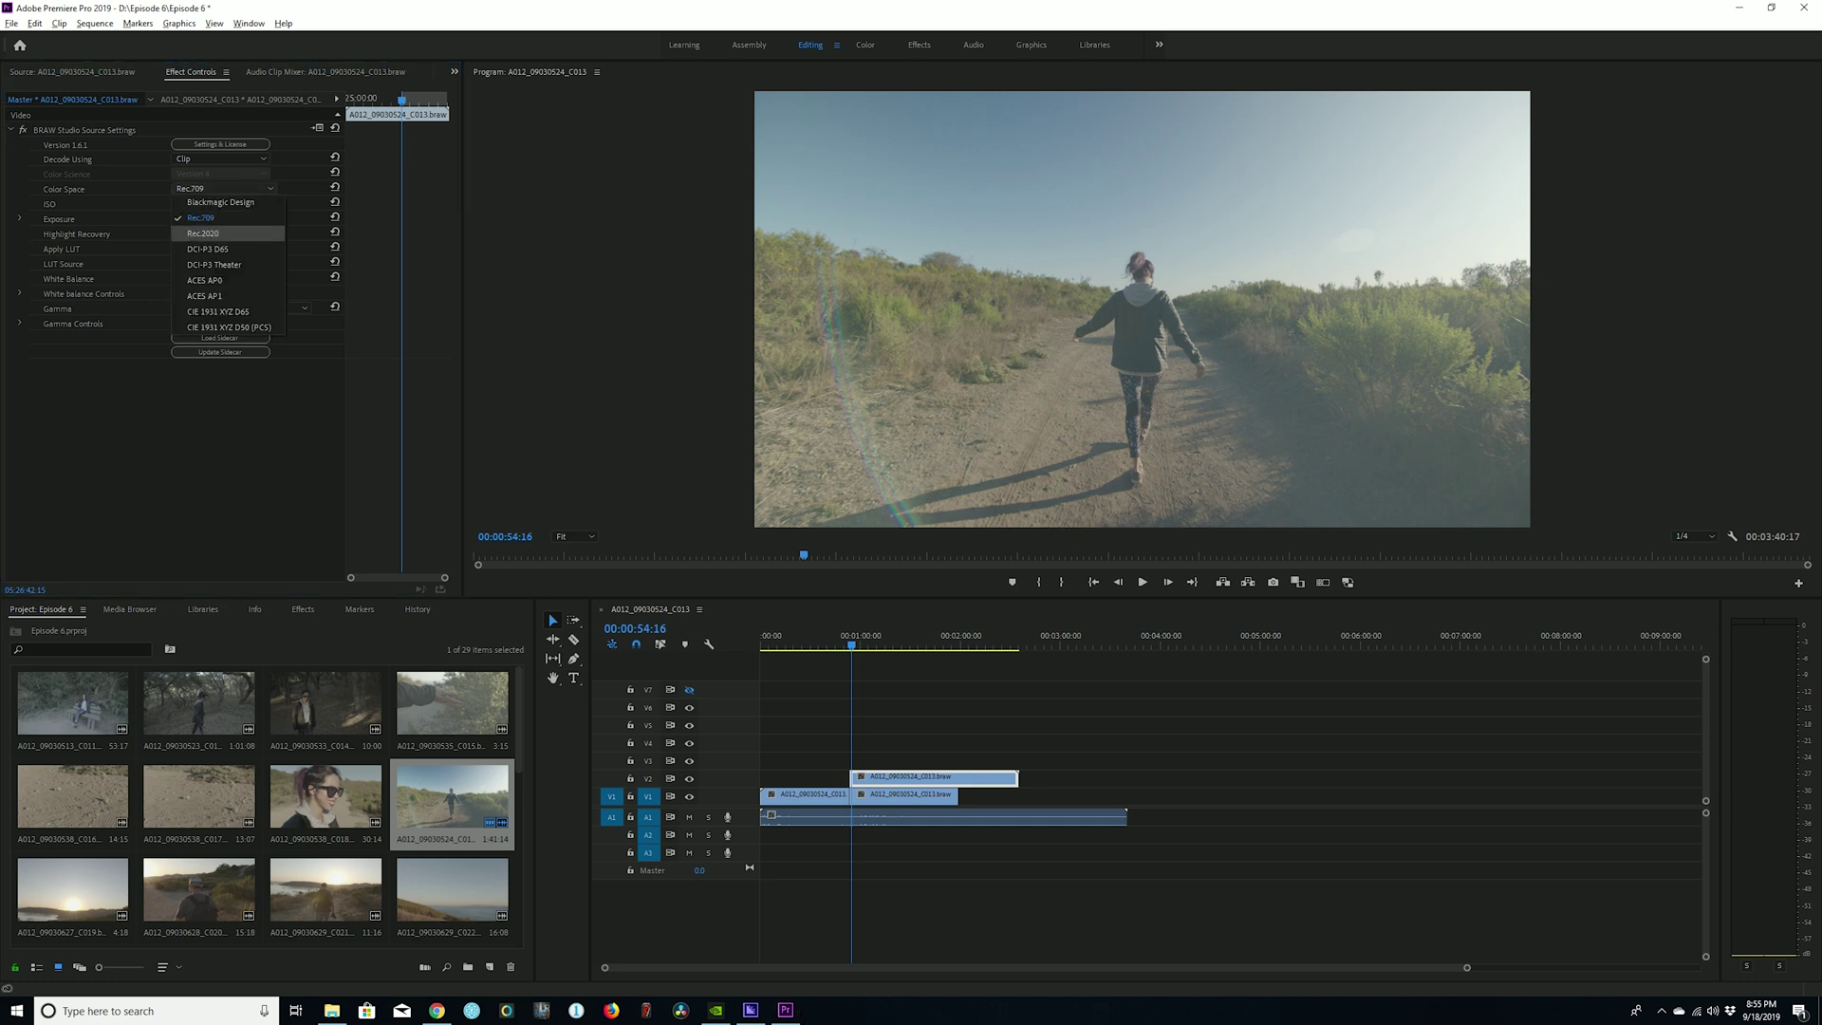
{"action": "left_click", "coordinate": [201, 233]}
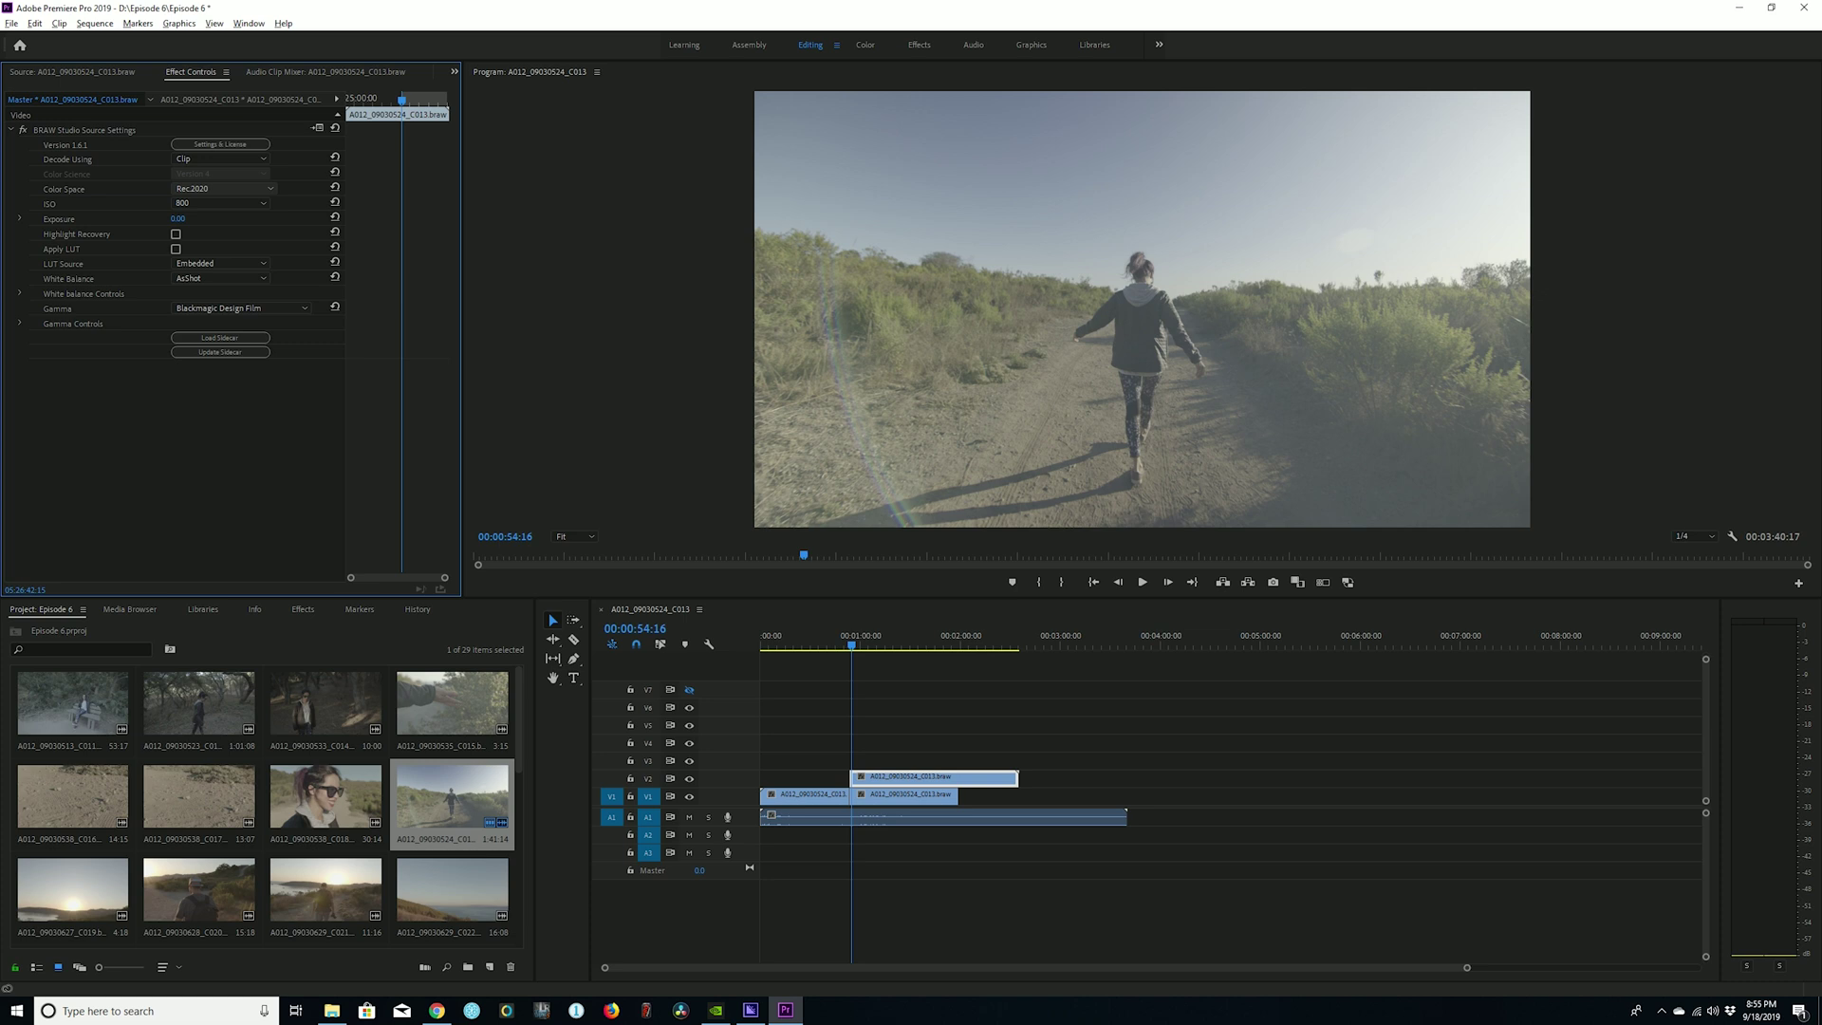
Return the colour space to Blackmagic Design and lower ISO to 400.
{"action": "left_click", "coordinate": [221, 188]}
{"action": "left_click", "coordinate": [218, 202]}
{"action": "left_click", "coordinate": [221, 202]}
{"action": "left_click", "coordinate": [221, 310]}
{"action": "left_click", "coordinate": [221, 263]}
{"action": "key", "text": "Escape"}
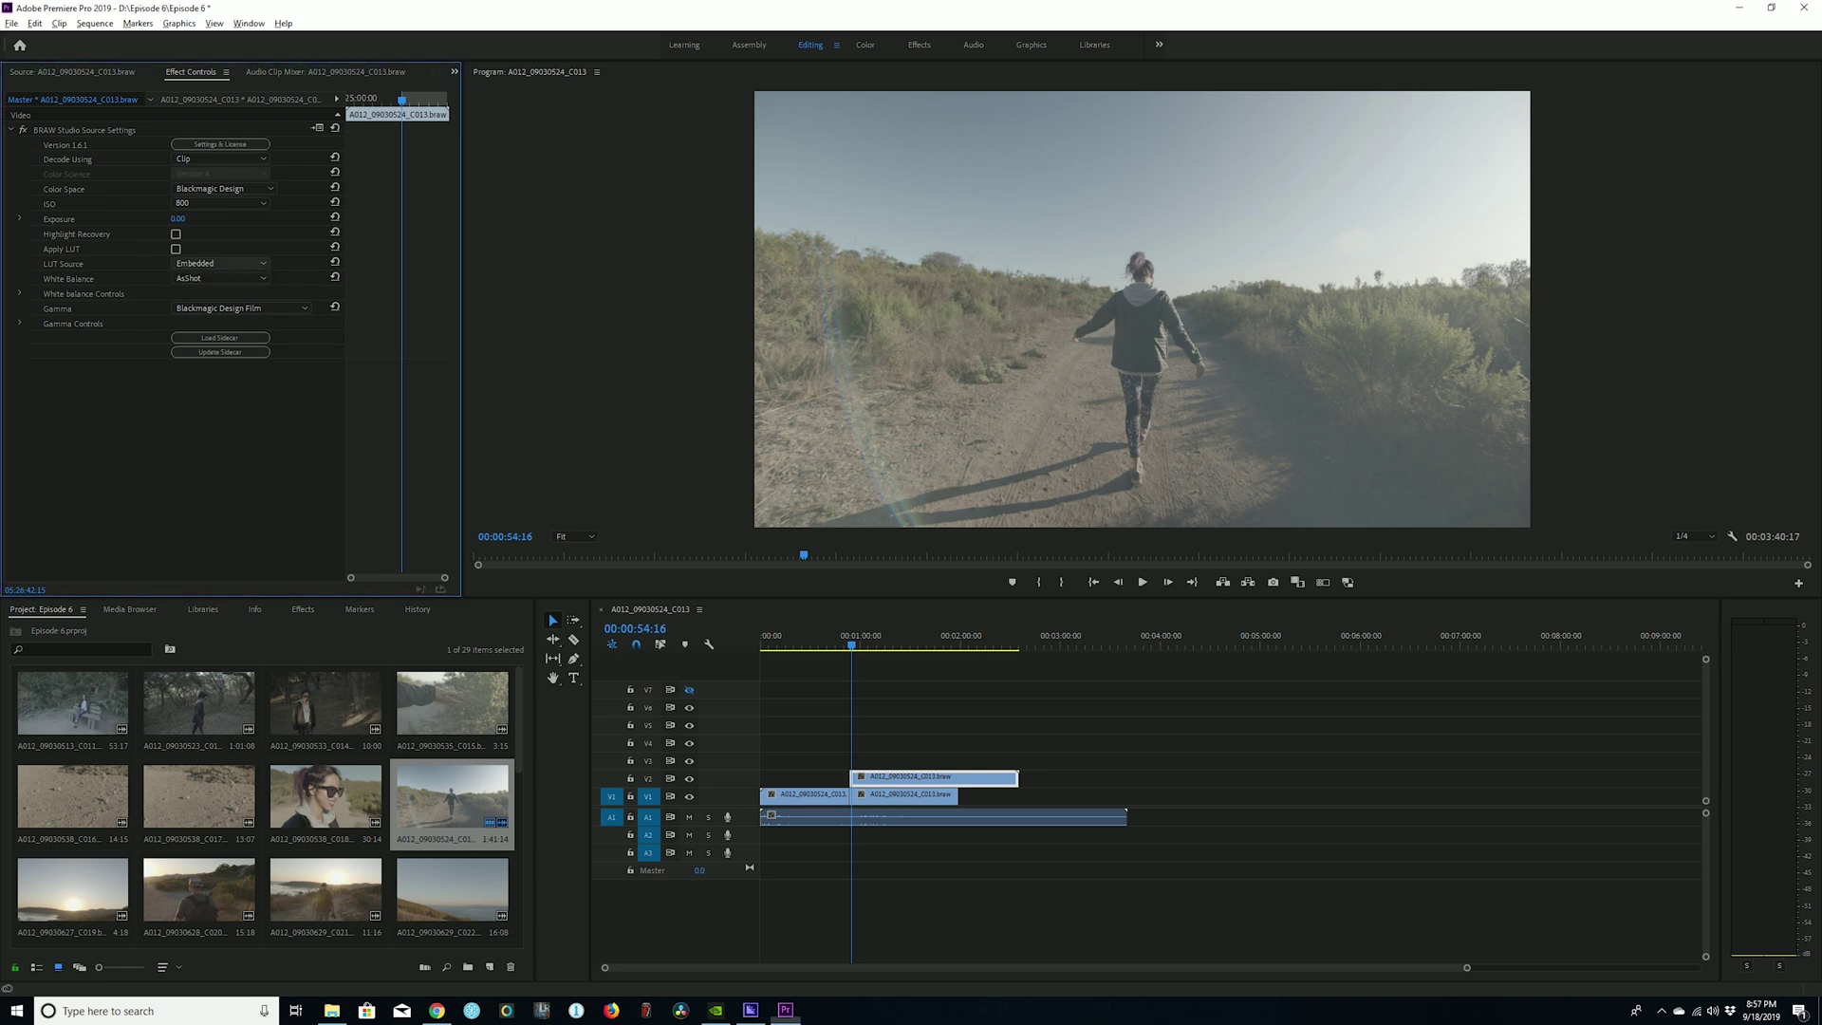
{"action": "left_click", "coordinate": [221, 278]}
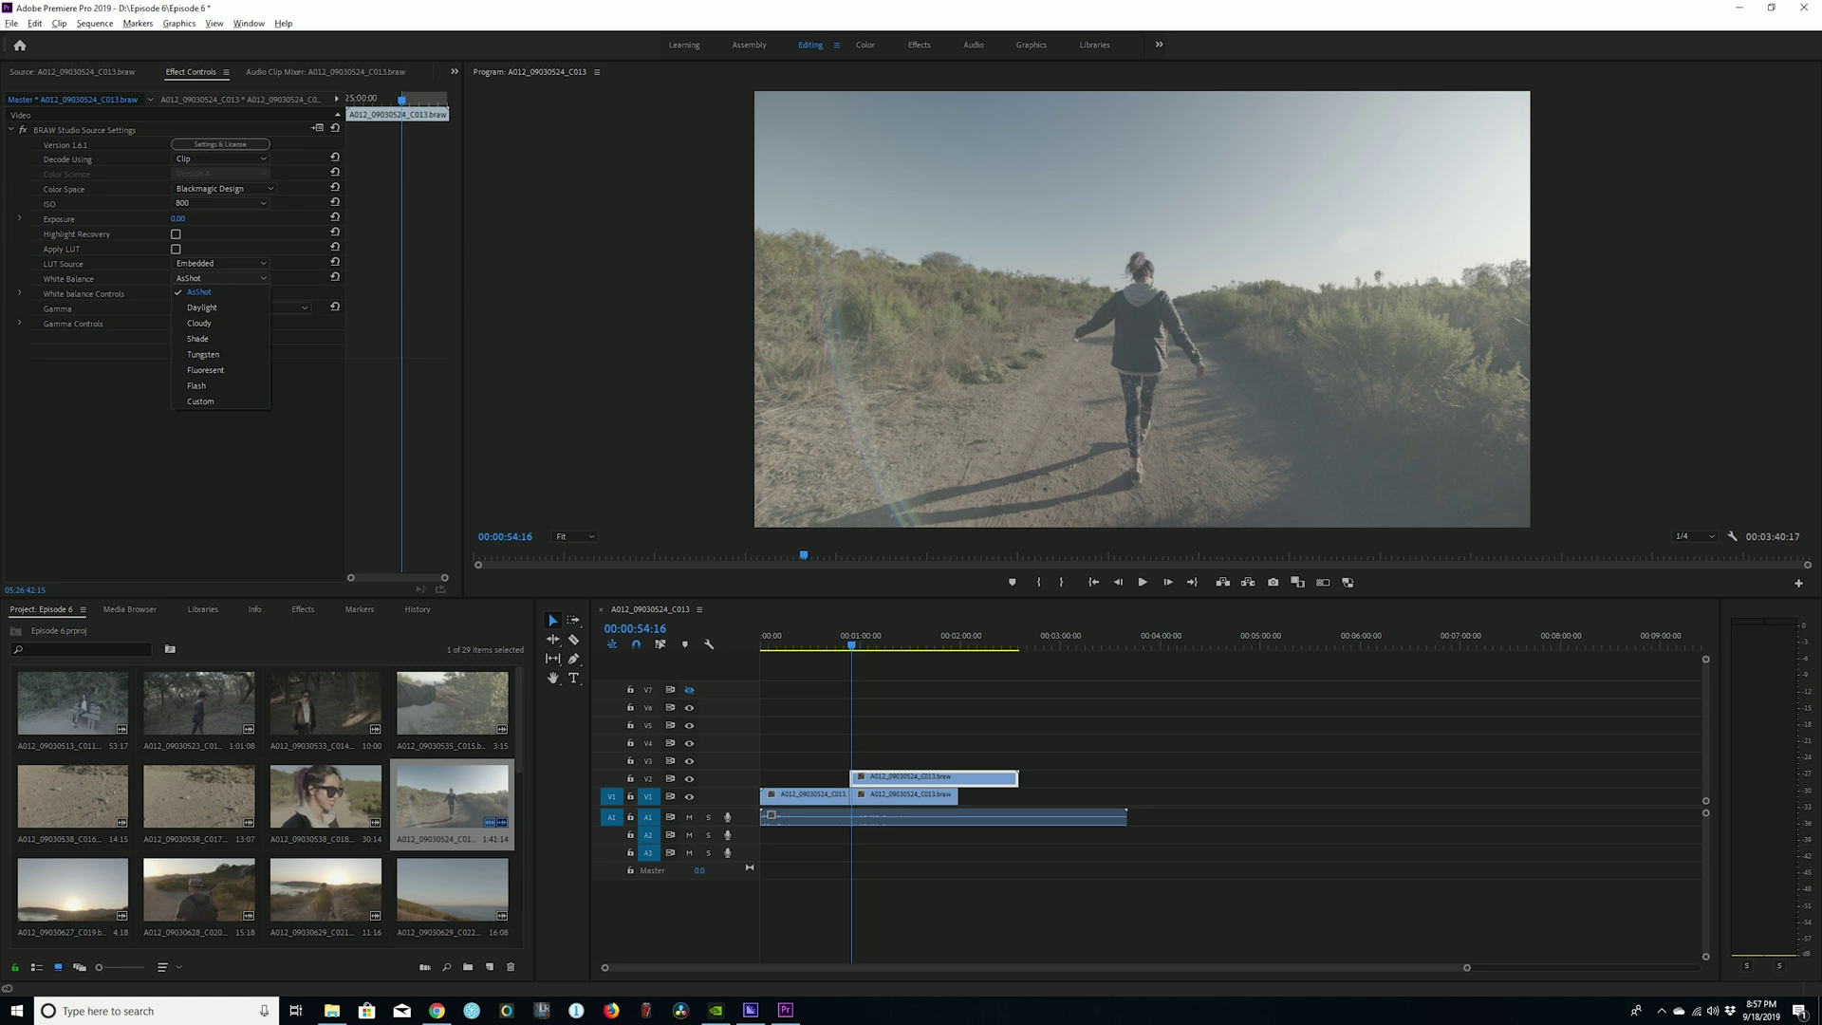
{"action": "key", "text": "Down"}
{"action": "key", "text": "Down"}
{"action": "key", "text": "Down"}
{"action": "key", "text": "Down"}
{"action": "key", "text": "Up"}
{"action": "key", "text": "Up"}
{"action": "key", "text": "Return"}
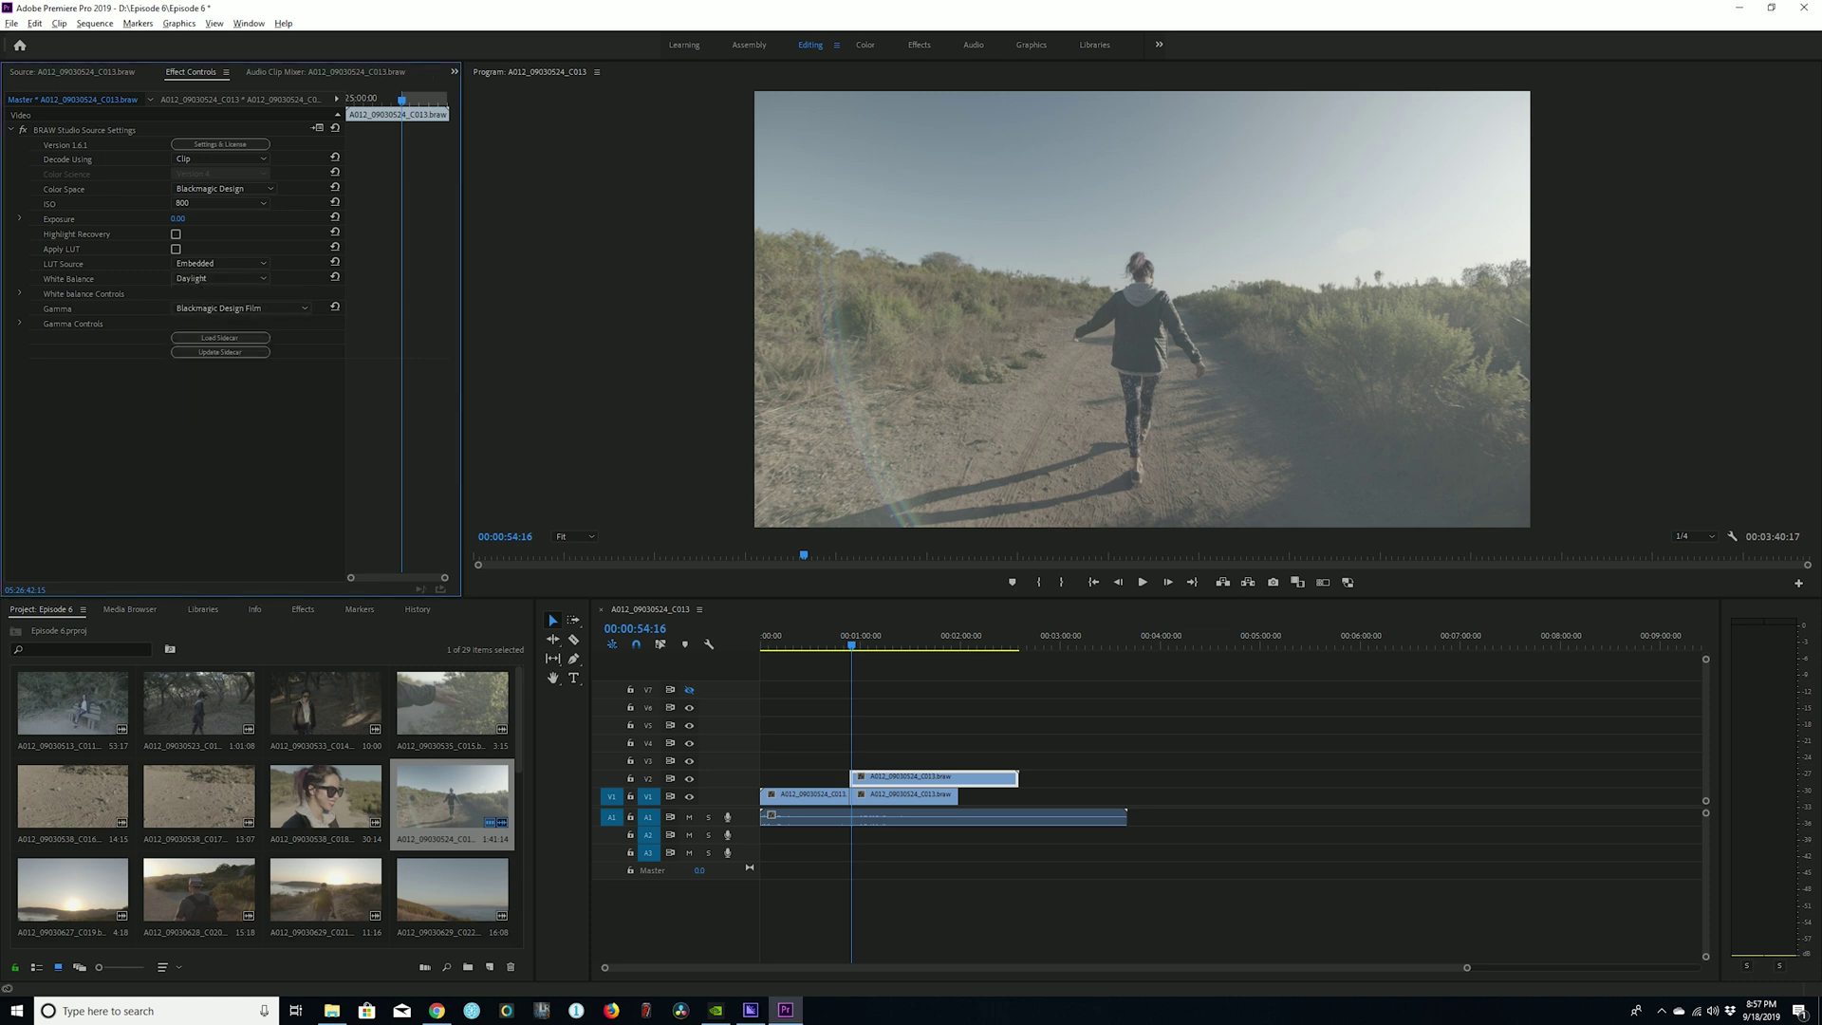
{"action": "key", "text": "Up"}
{"action": "key", "text": "alt+Down"}
{"action": "key", "text": "Down"}
{"action": "key", "text": "Down"}
{"action": "key", "text": "Down"}
{"action": "key", "text": "Down"}
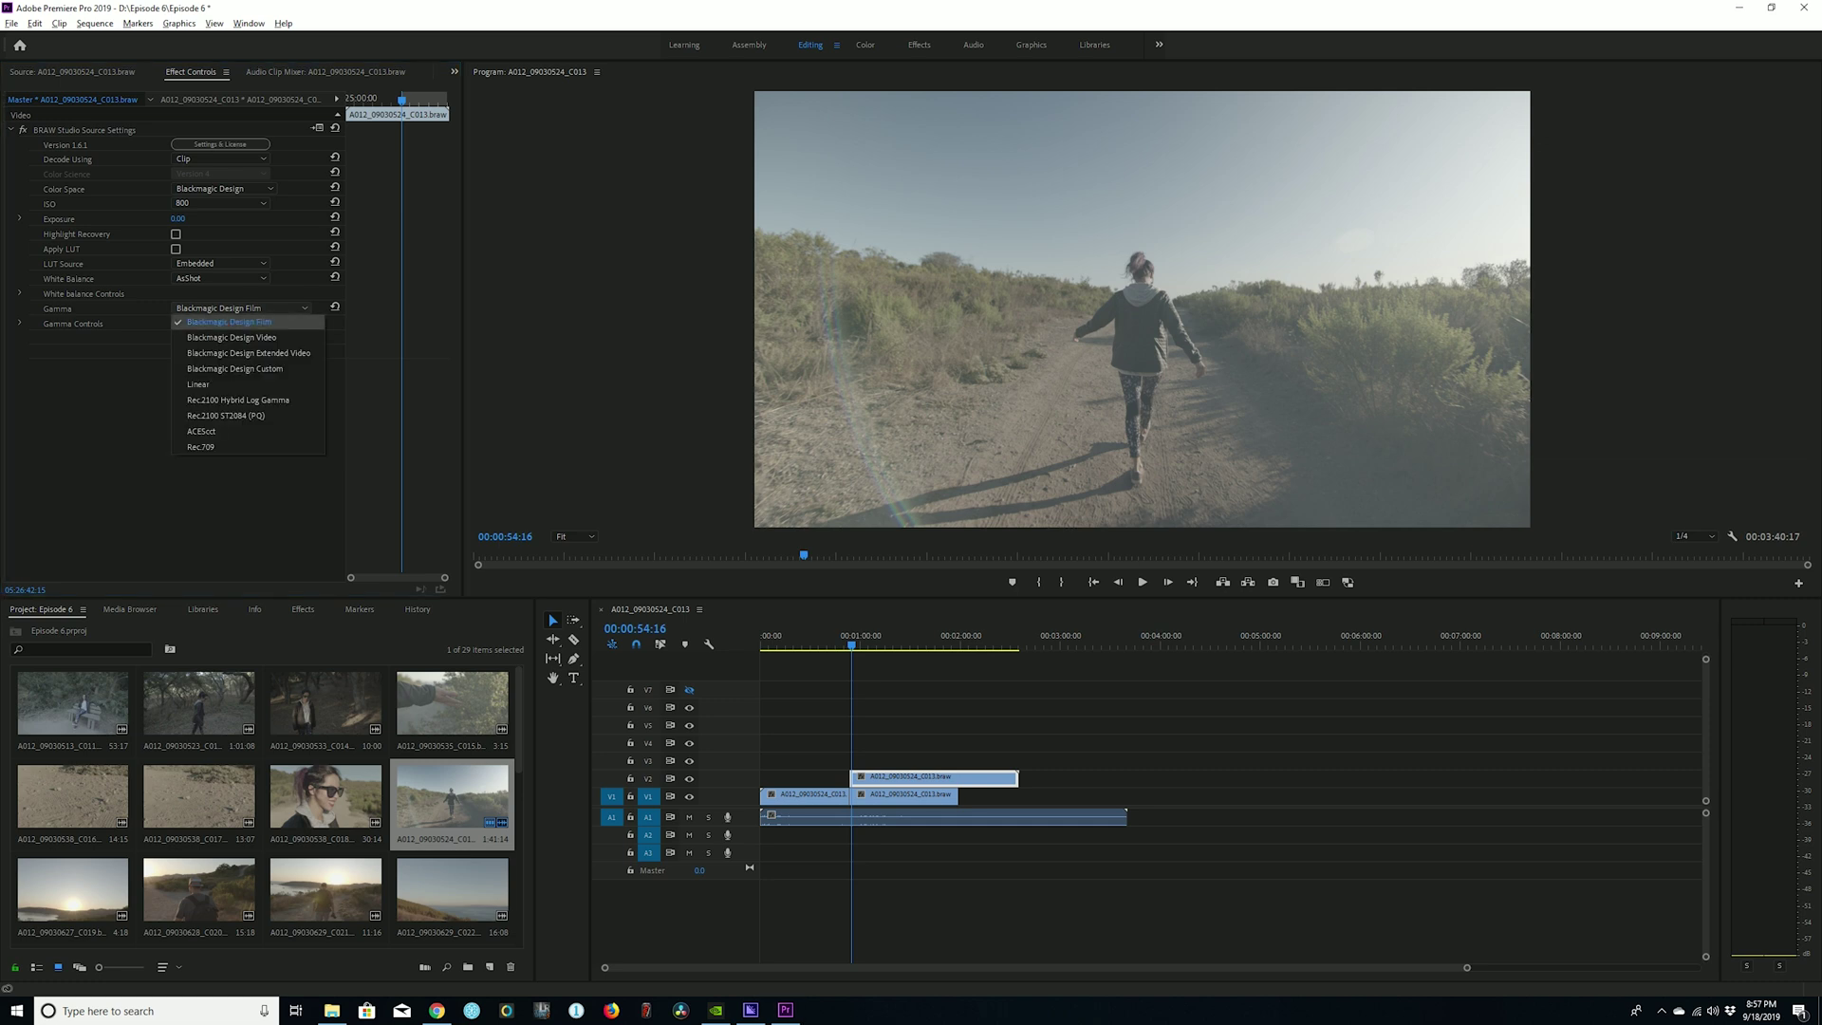
{"action": "key", "text": "Down"}
{"action": "key", "text": "Down"}
{"action": "key", "text": "Down"}
{"action": "key", "text": "Down"}
{"action": "key", "text": "Down"}
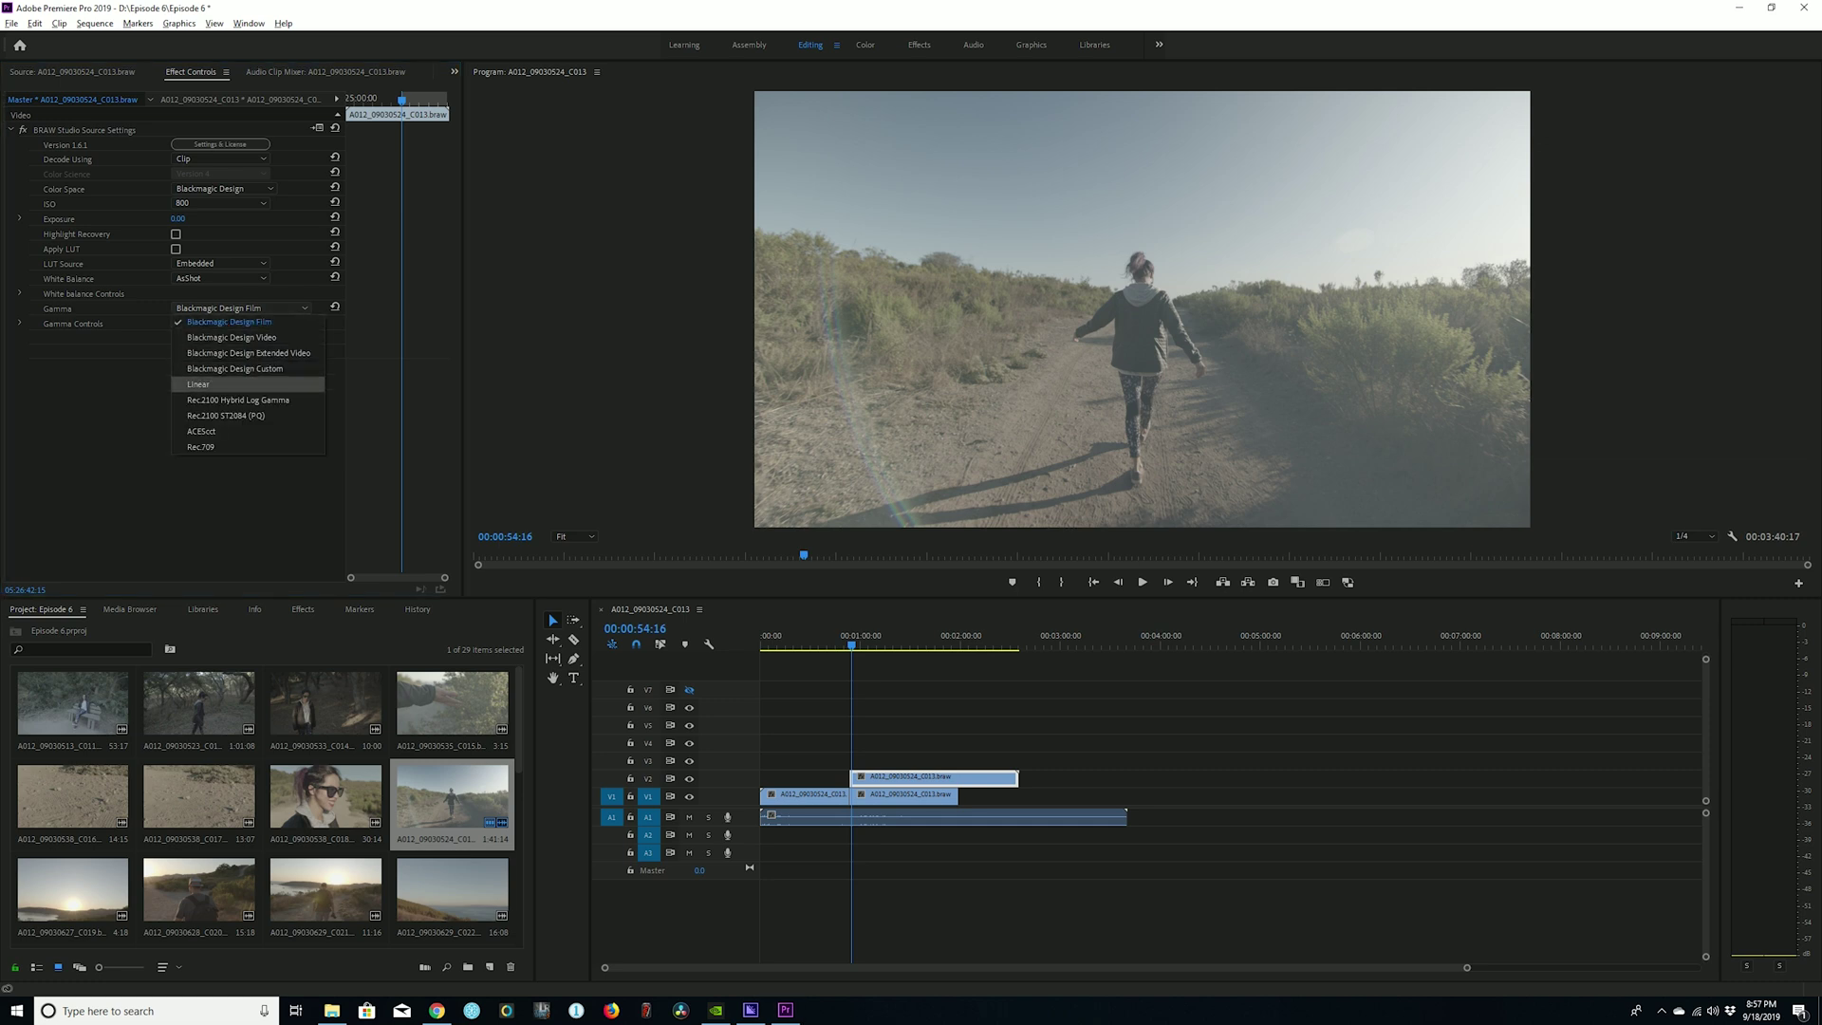
{"action": "key", "text": "Return"}
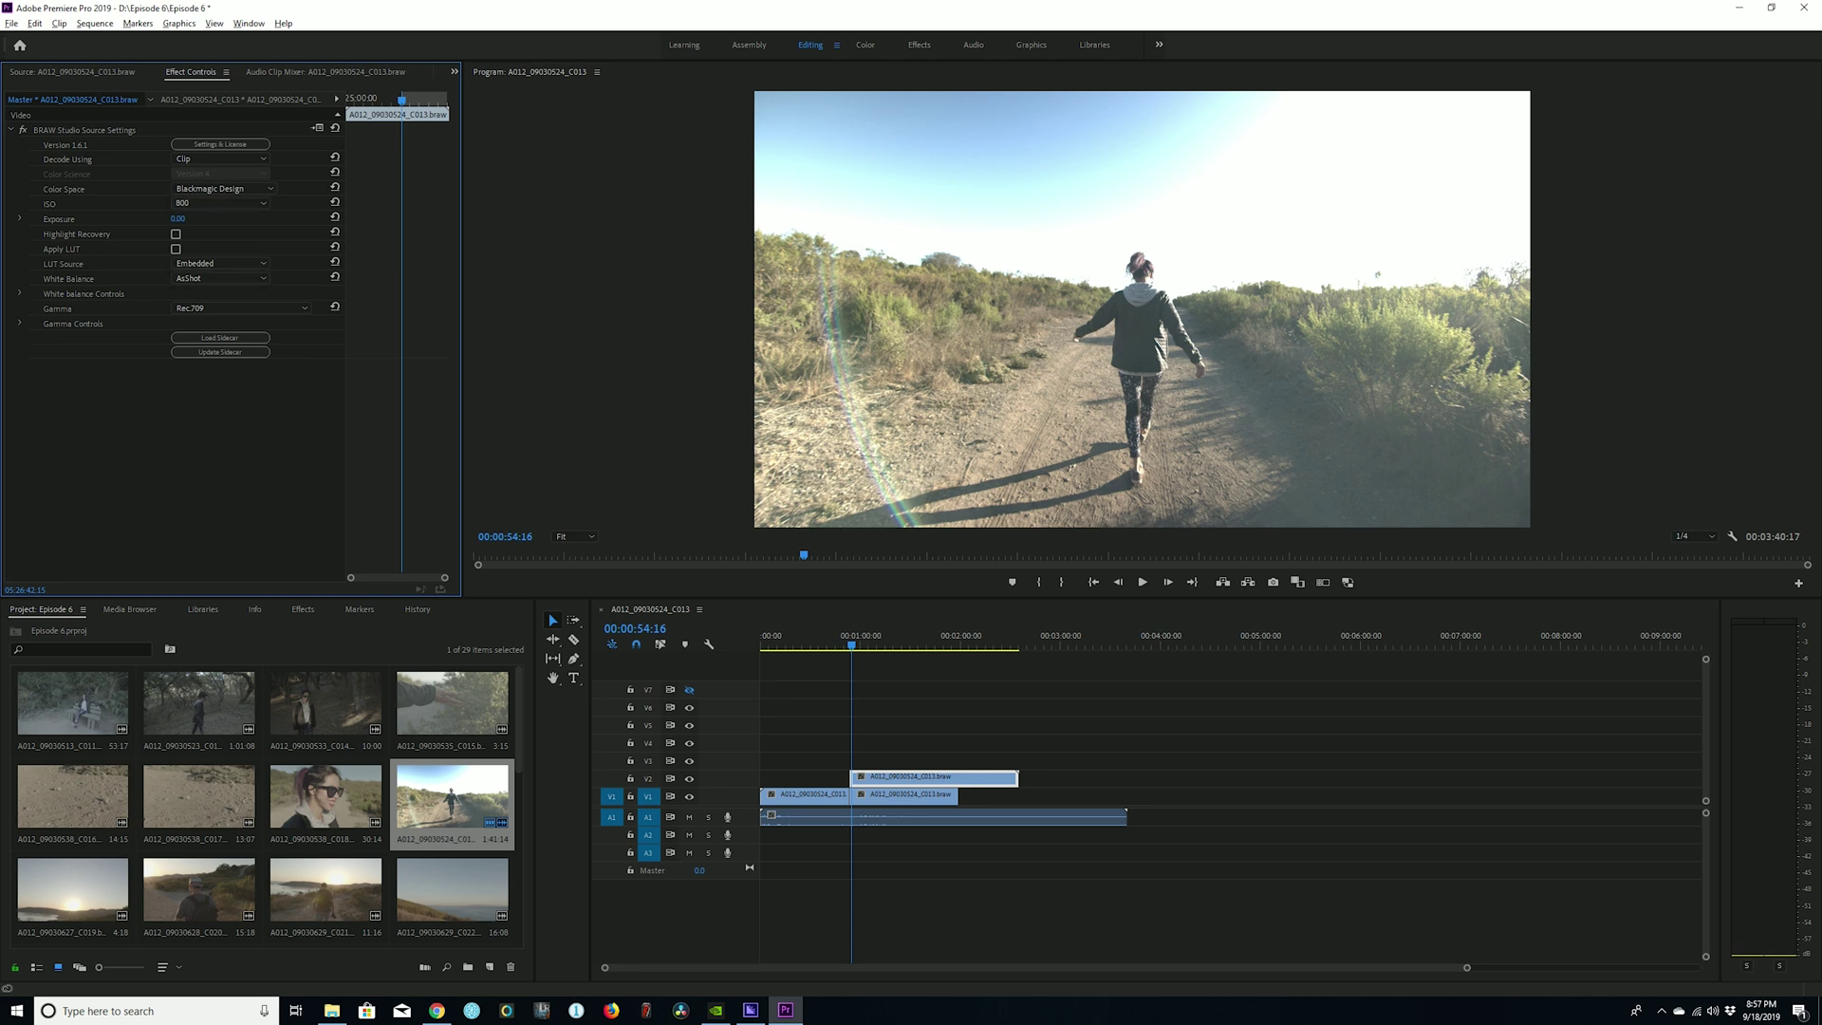
{"action": "left_click", "coordinate": [242, 307]}
{"action": "key", "text": "Return"}
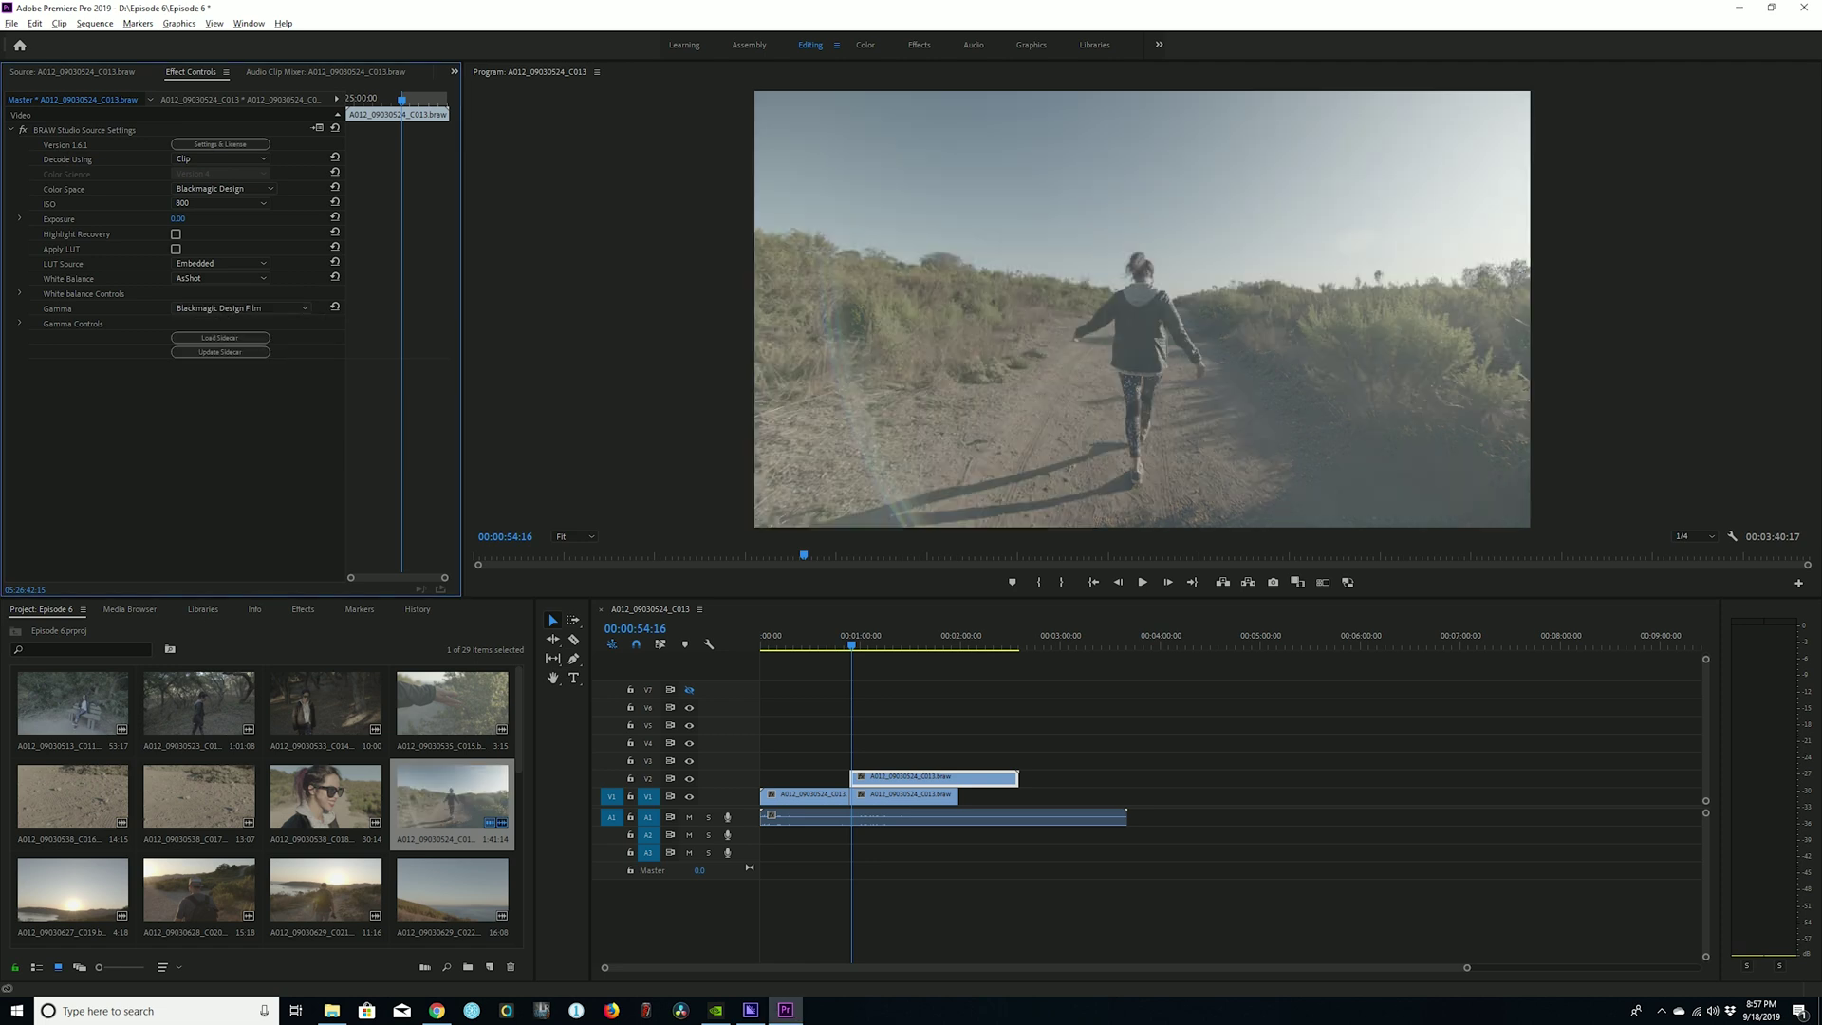
{"action": "left_click", "coordinate": [20, 324]}
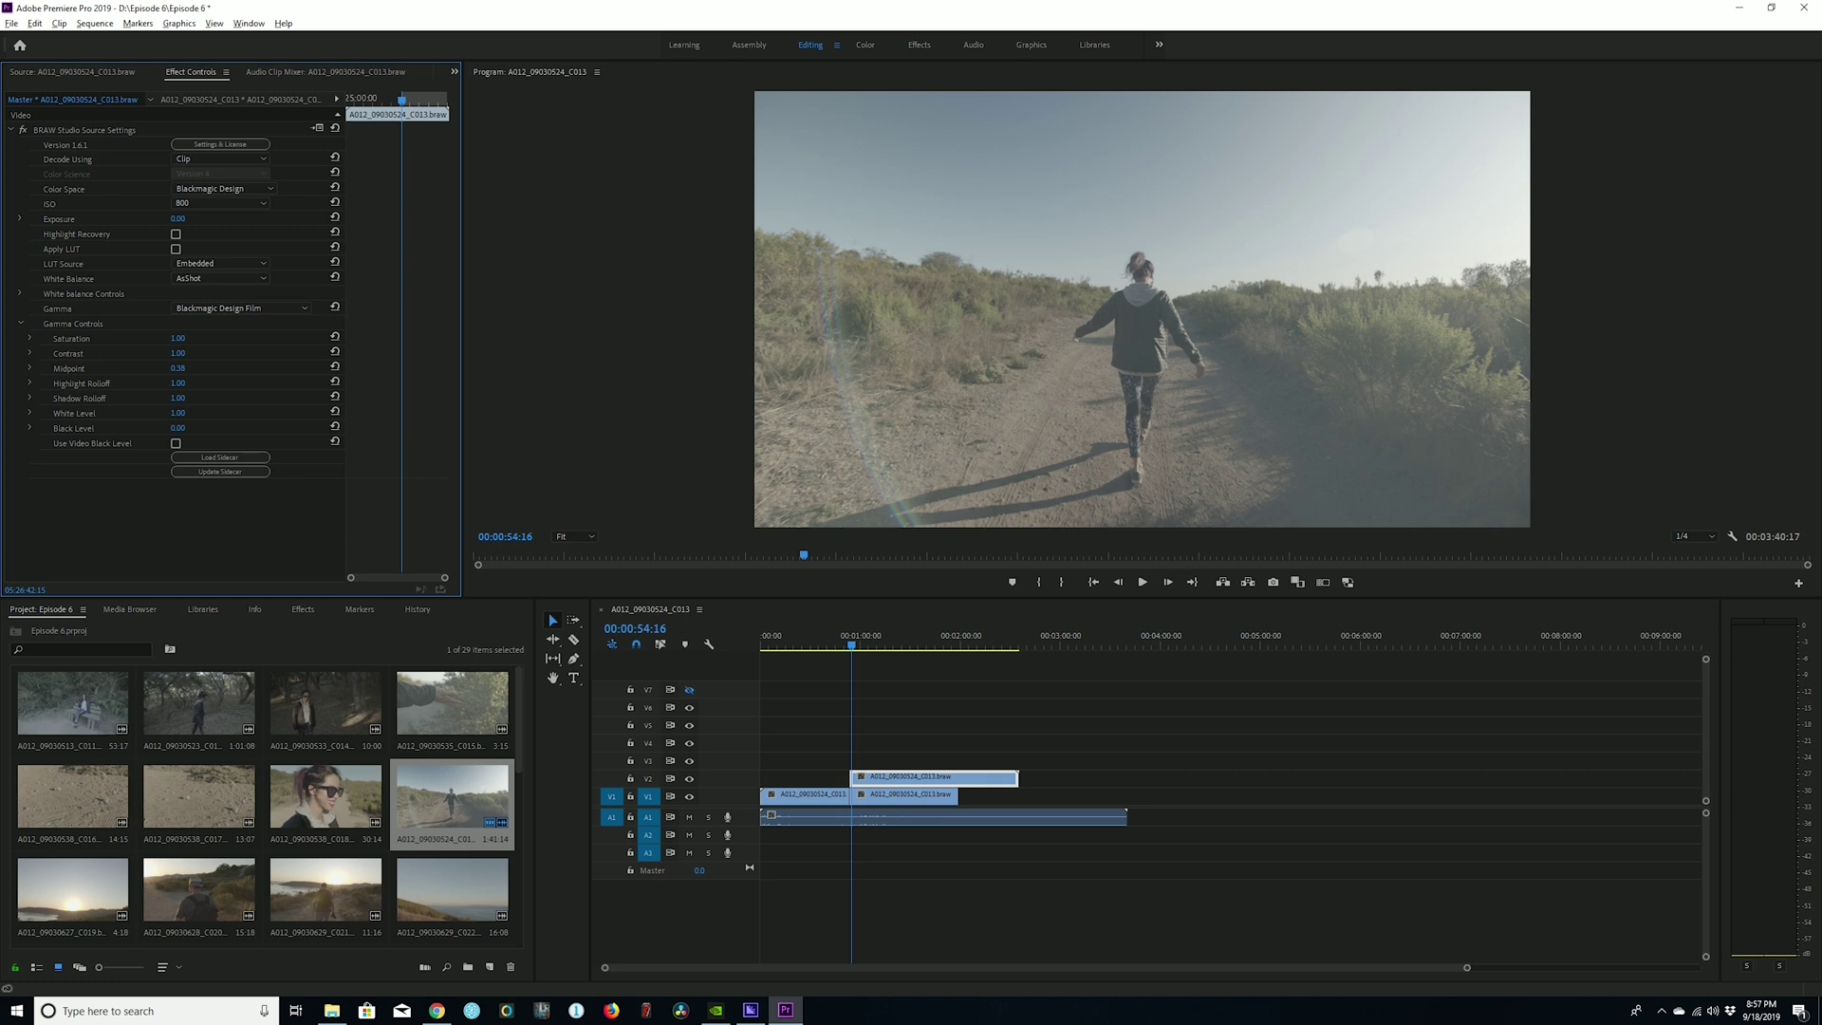
Raise Highlight Rolloff to 1.02, then show the timeline clip's Motion and Opacity settings.
{"action": "left_click", "coordinate": [178, 382]}
{"action": "left_click", "coordinate": [30, 383]}
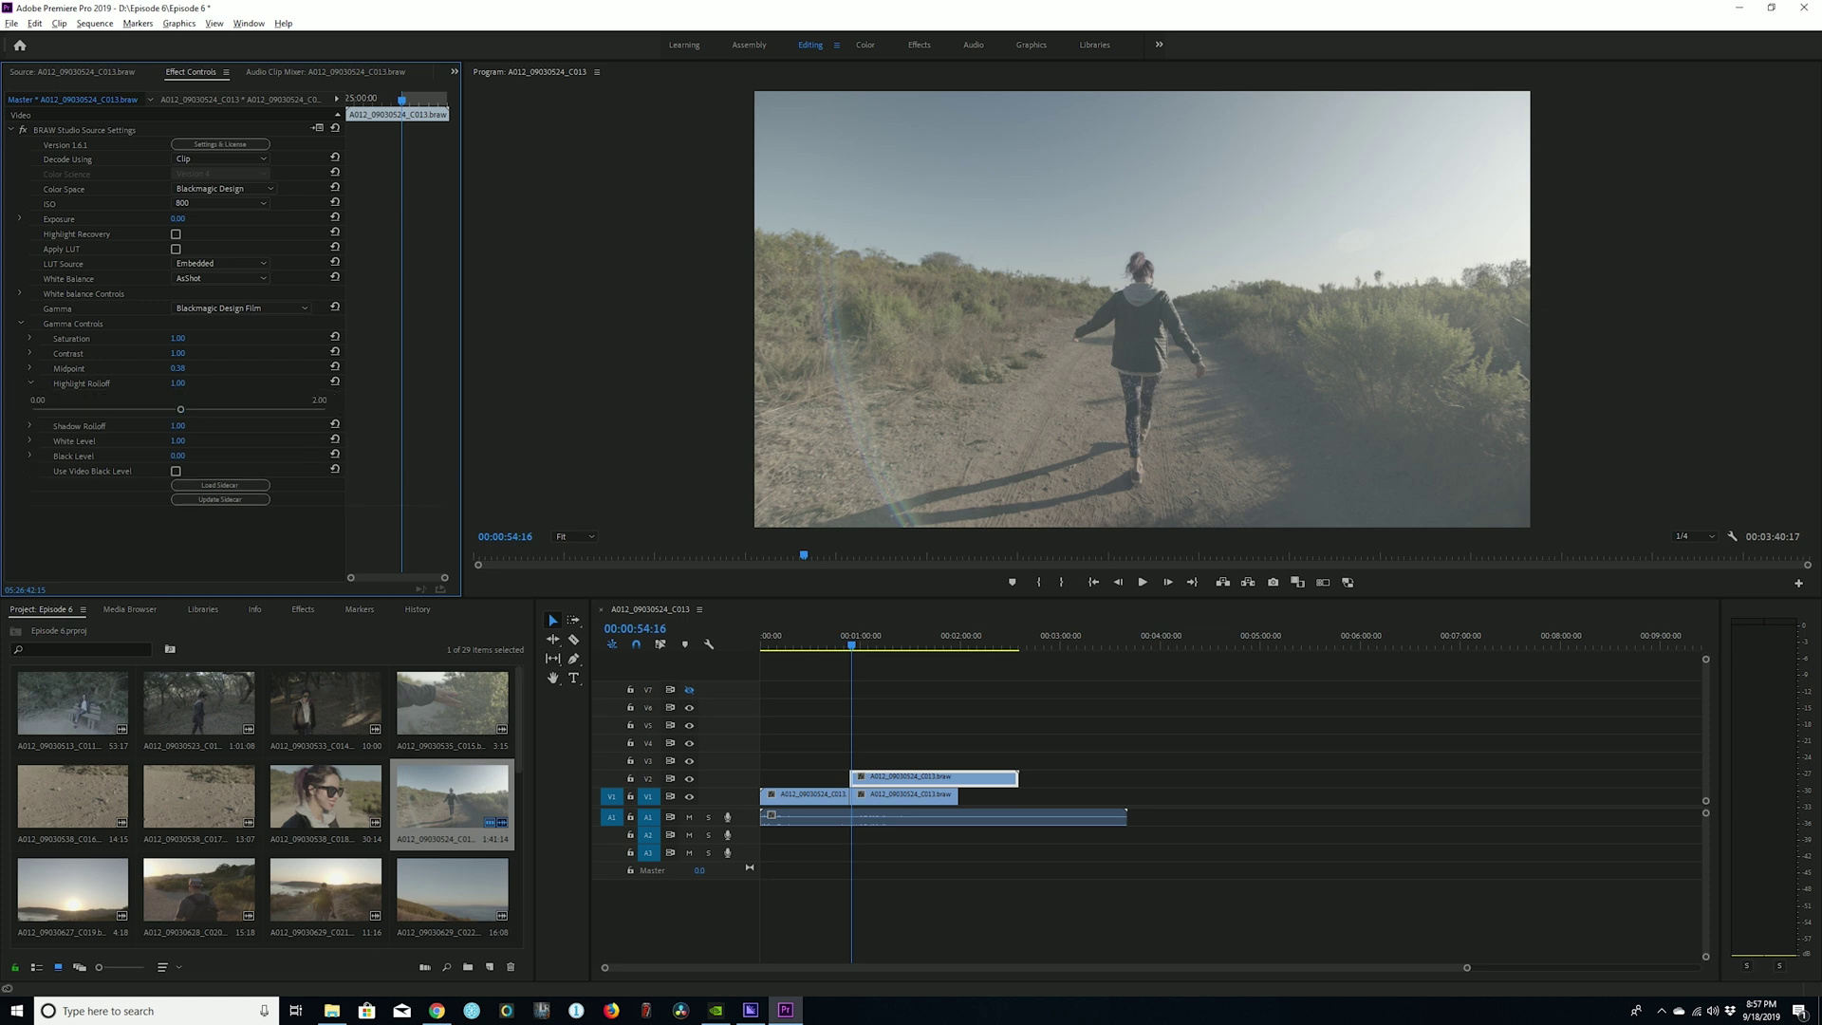
{"action": "left_click_drag", "start_coordinate": [180, 409], "coordinate": [181, 409]}
{"action": "left_click", "coordinate": [889, 634]}
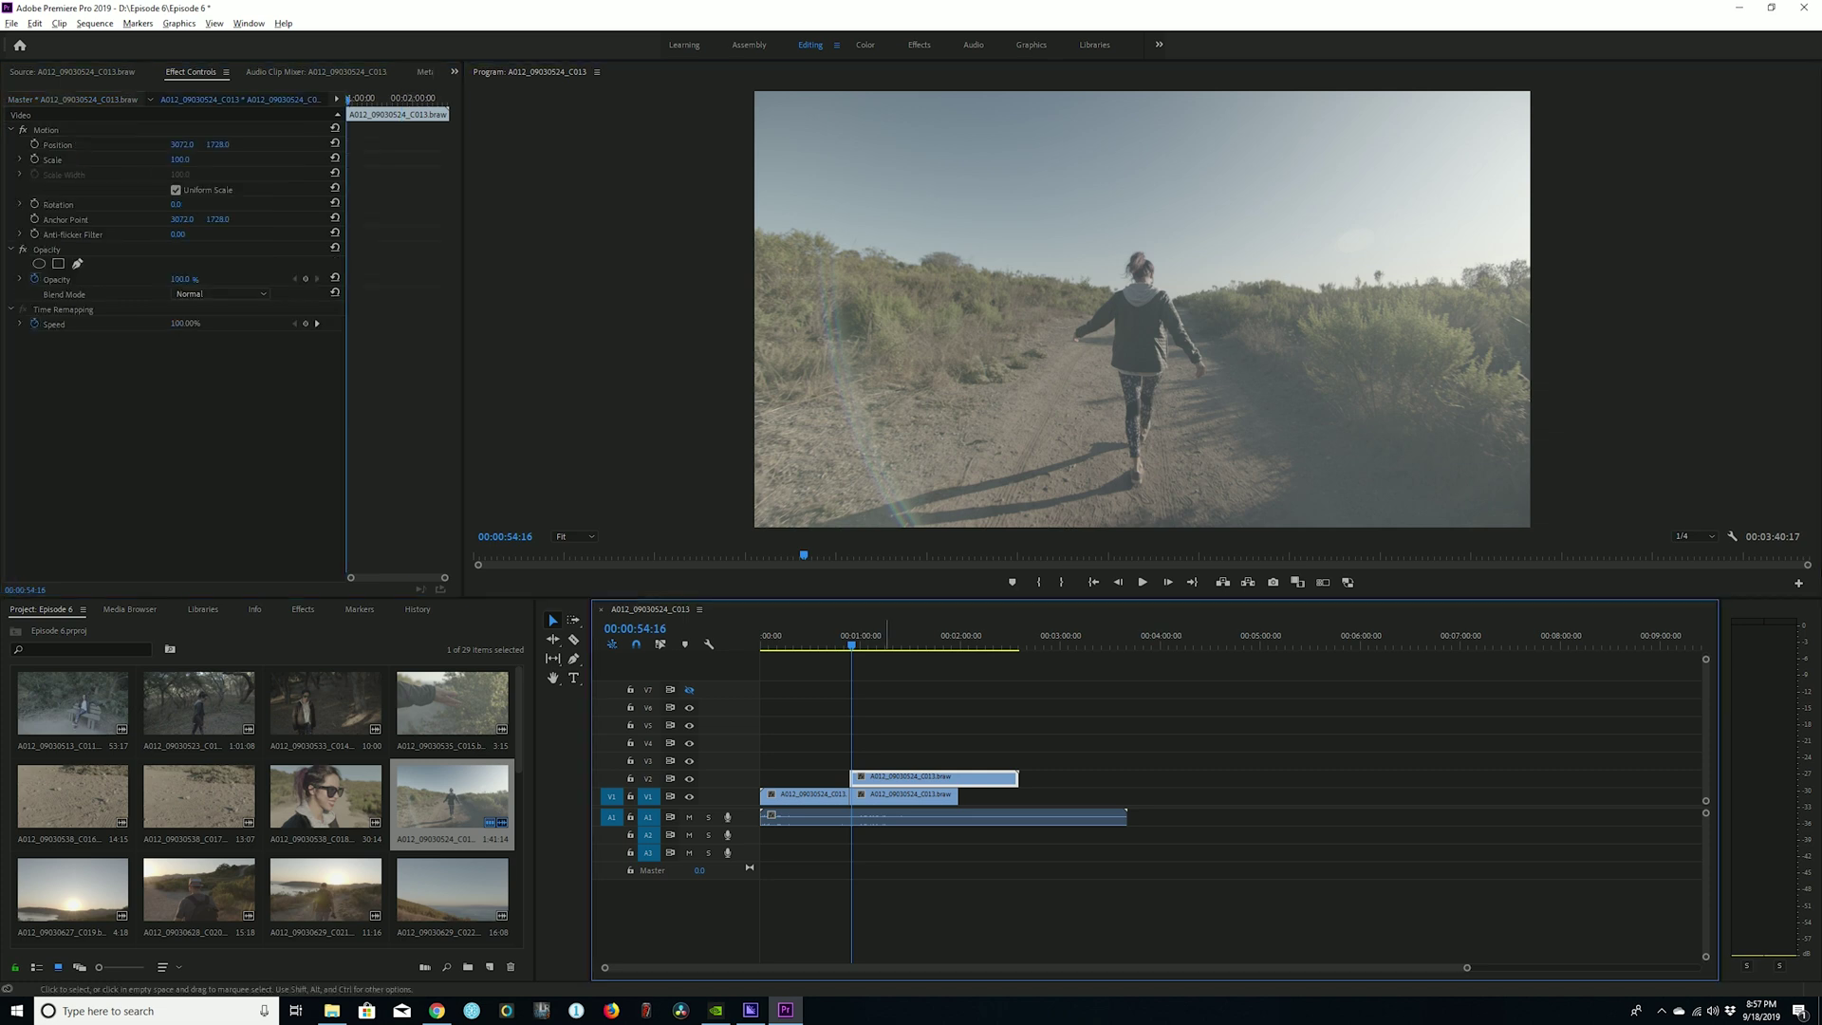
{"action": "key", "text": "shift+5"}
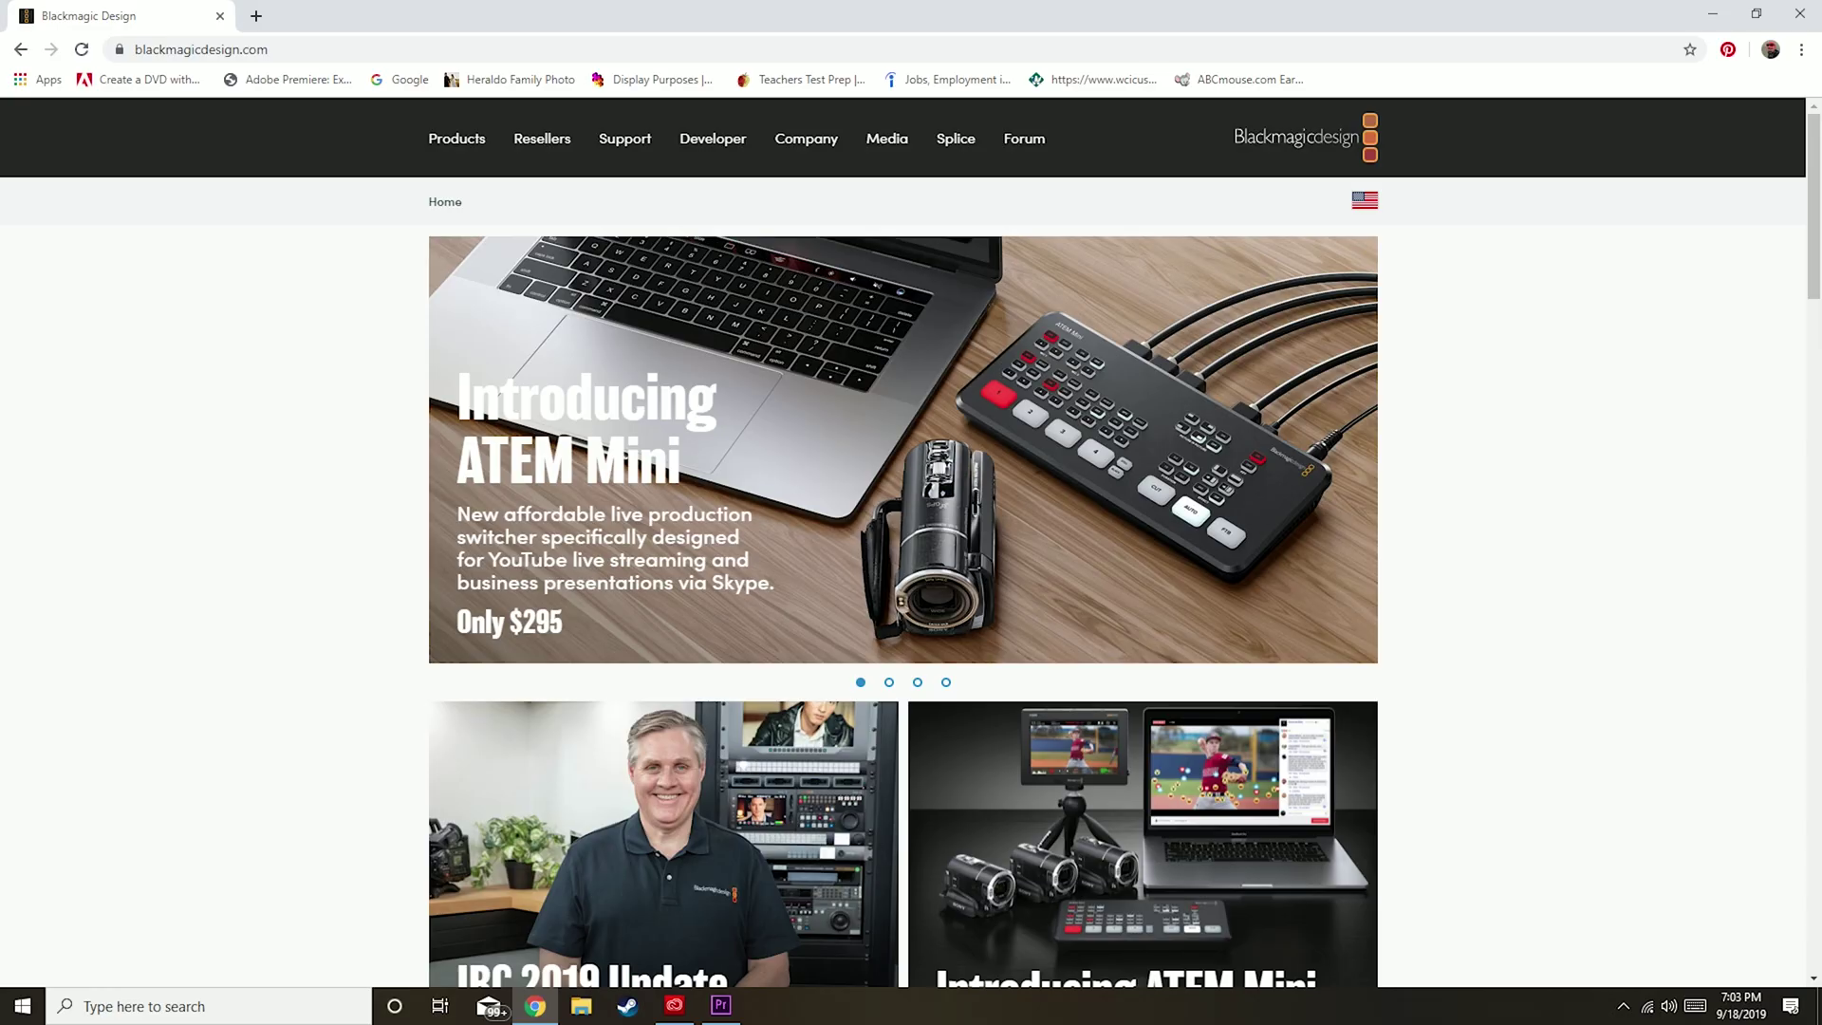
Scroll the Blackmagic Design home page down to the Blackmagic RAW 1.5 Update banner.
{"action": "scroll", "coordinate": [901, 607], "scroll_direction": "down", "scroll_amount": 4}
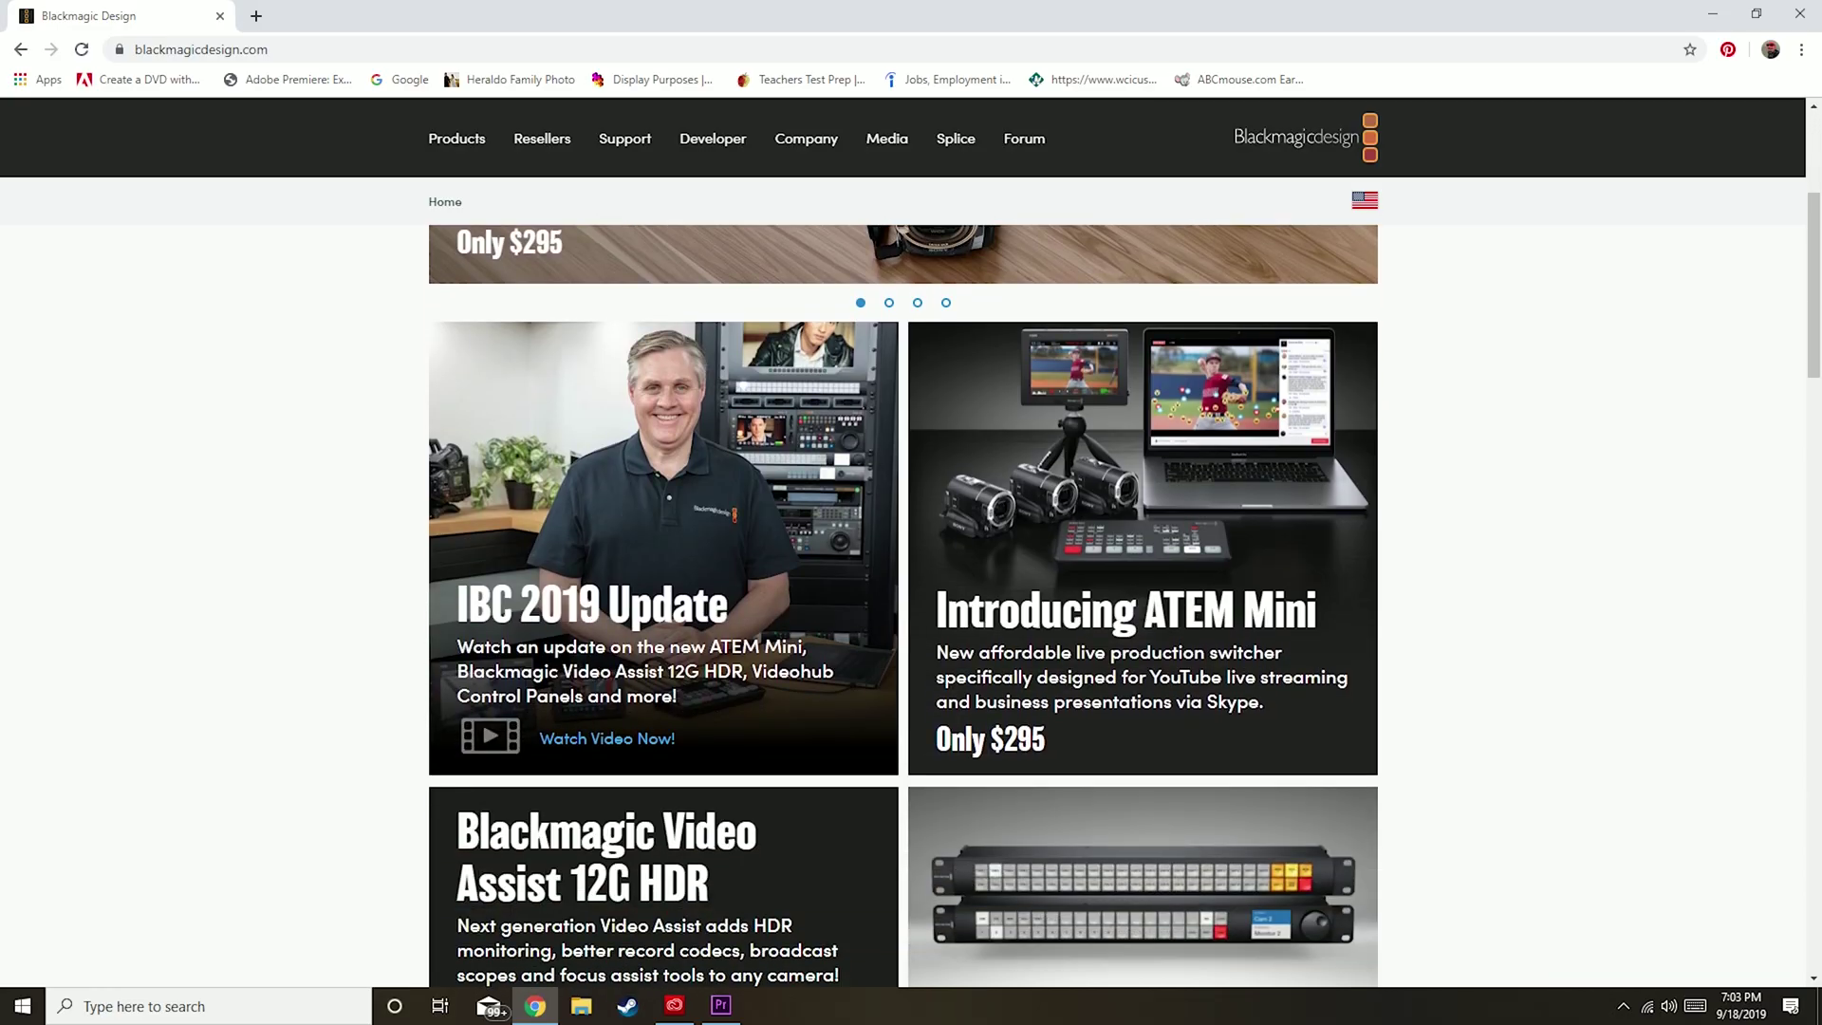
{"action": "scroll", "coordinate": [902, 607], "scroll_direction": "down", "scroll_amount": 3}
{"action": "scroll", "coordinate": [902, 607], "scroll_direction": "down", "scroll_amount": 4}
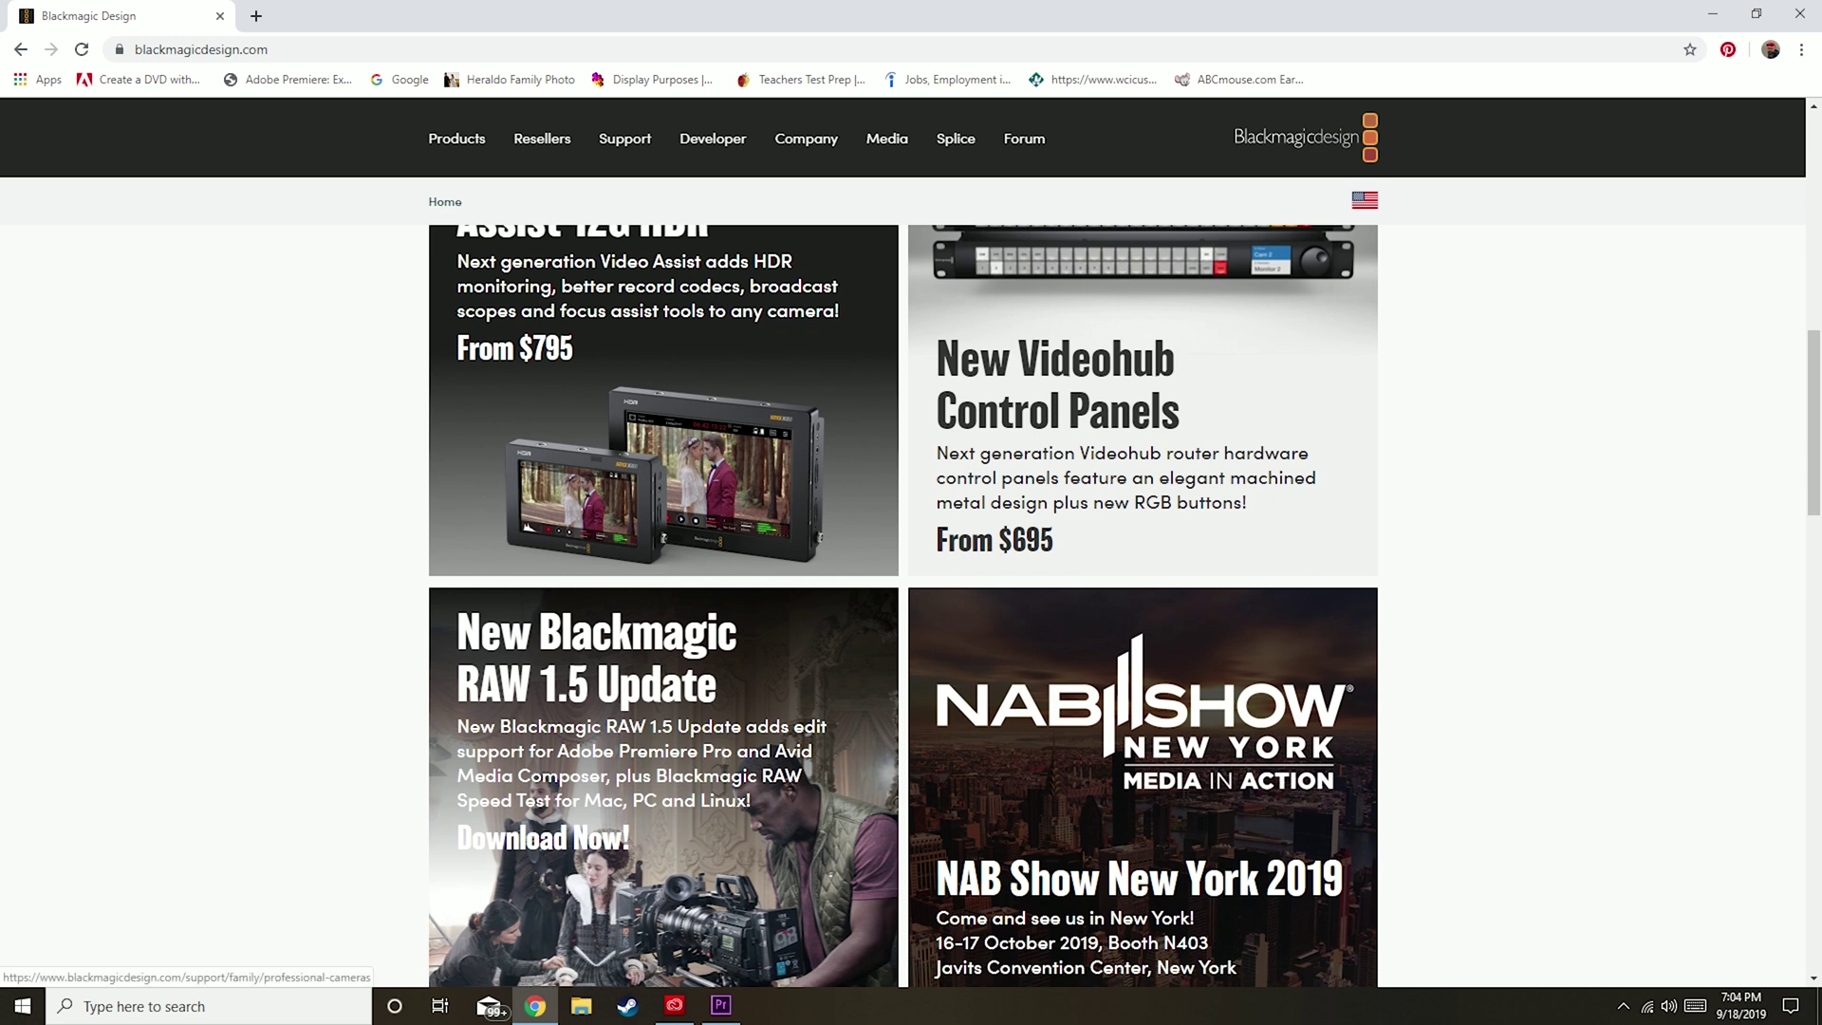
{"action": "scroll", "coordinate": [902, 608], "scroll_direction": "down", "scroll_amount": 2}
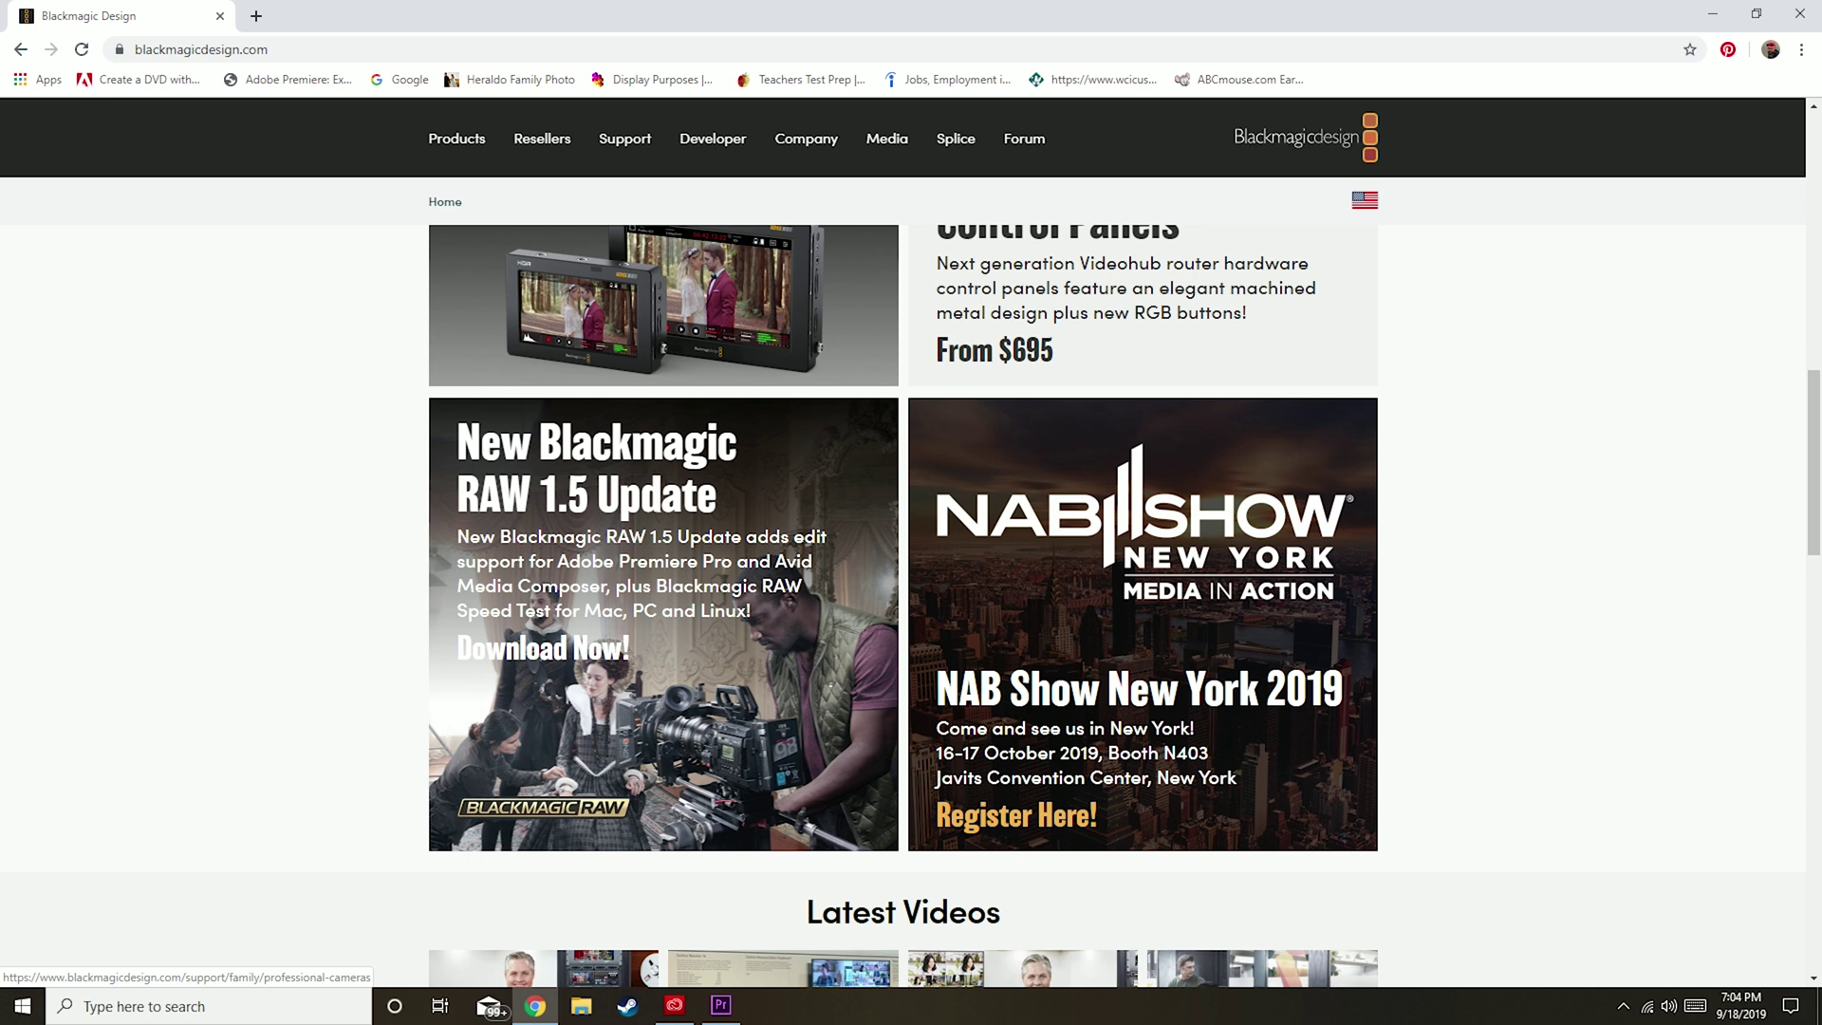
Go to the RAW 1.5 update support page and download the Windows version.
{"action": "left_click", "coordinate": [560, 665]}
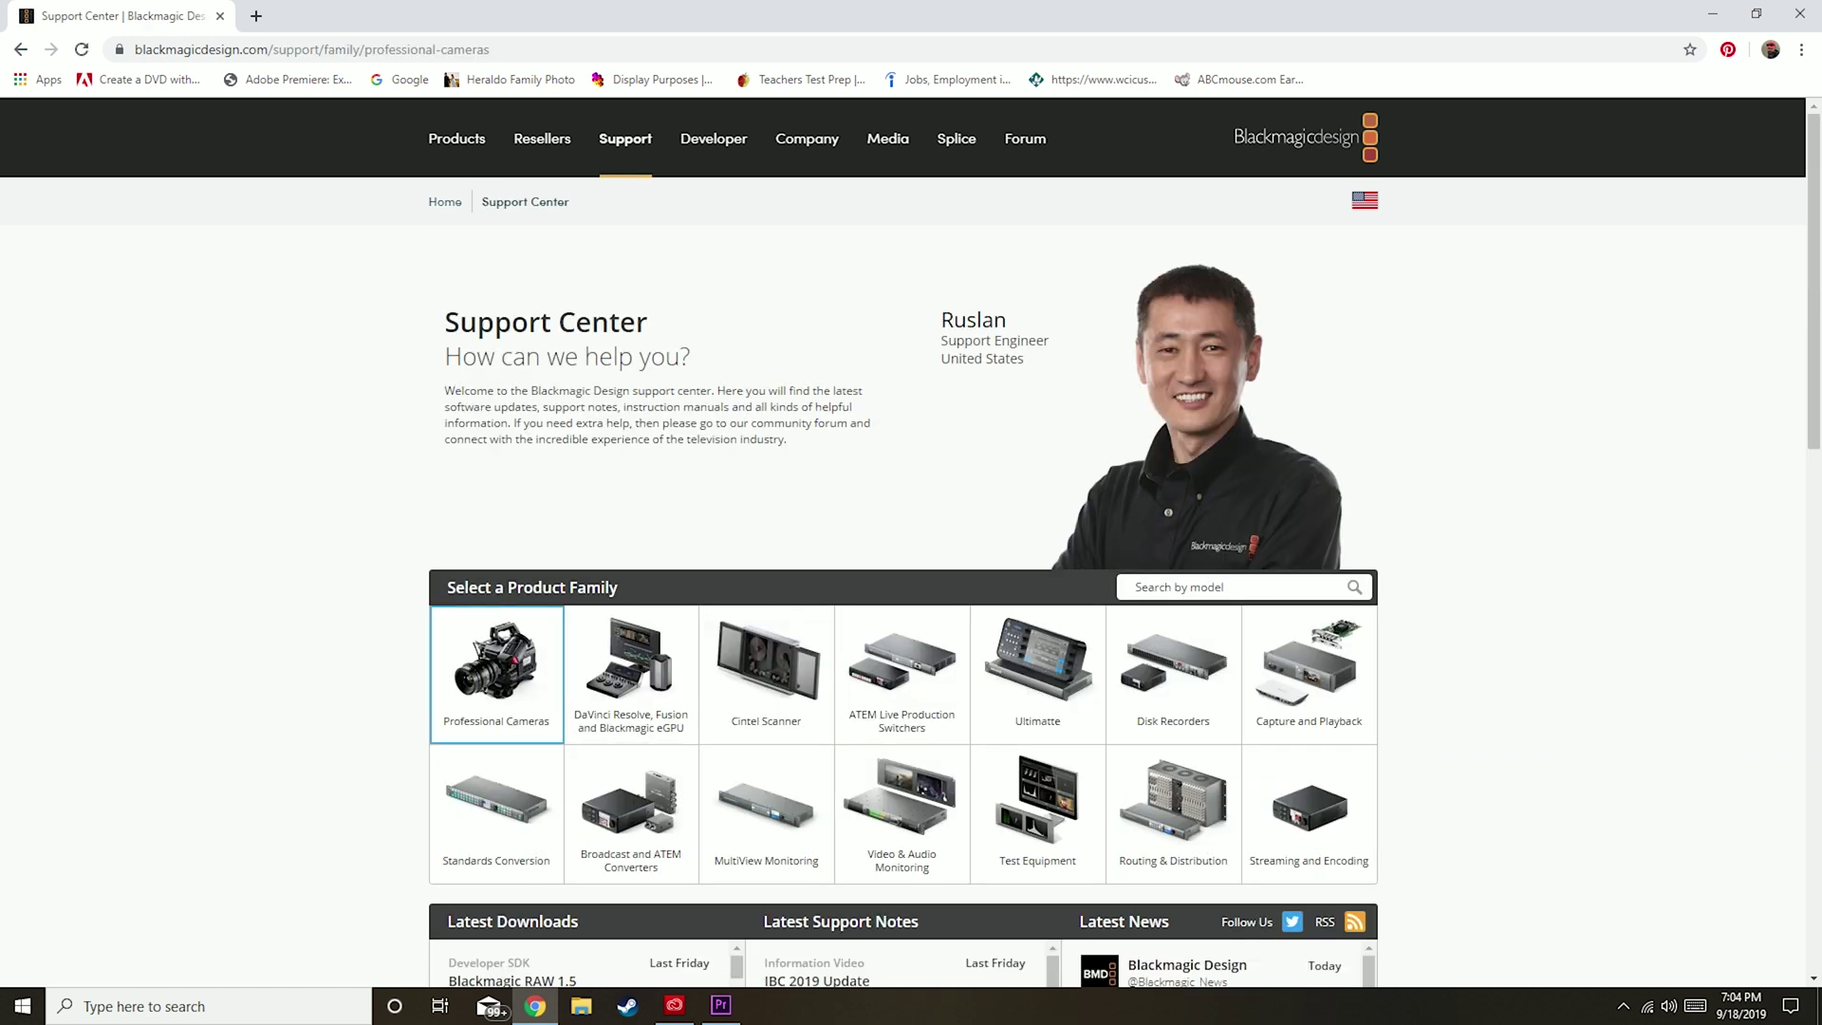
{"action": "scroll", "coordinate": [901, 608], "scroll_direction": "down", "scroll_amount": 5}
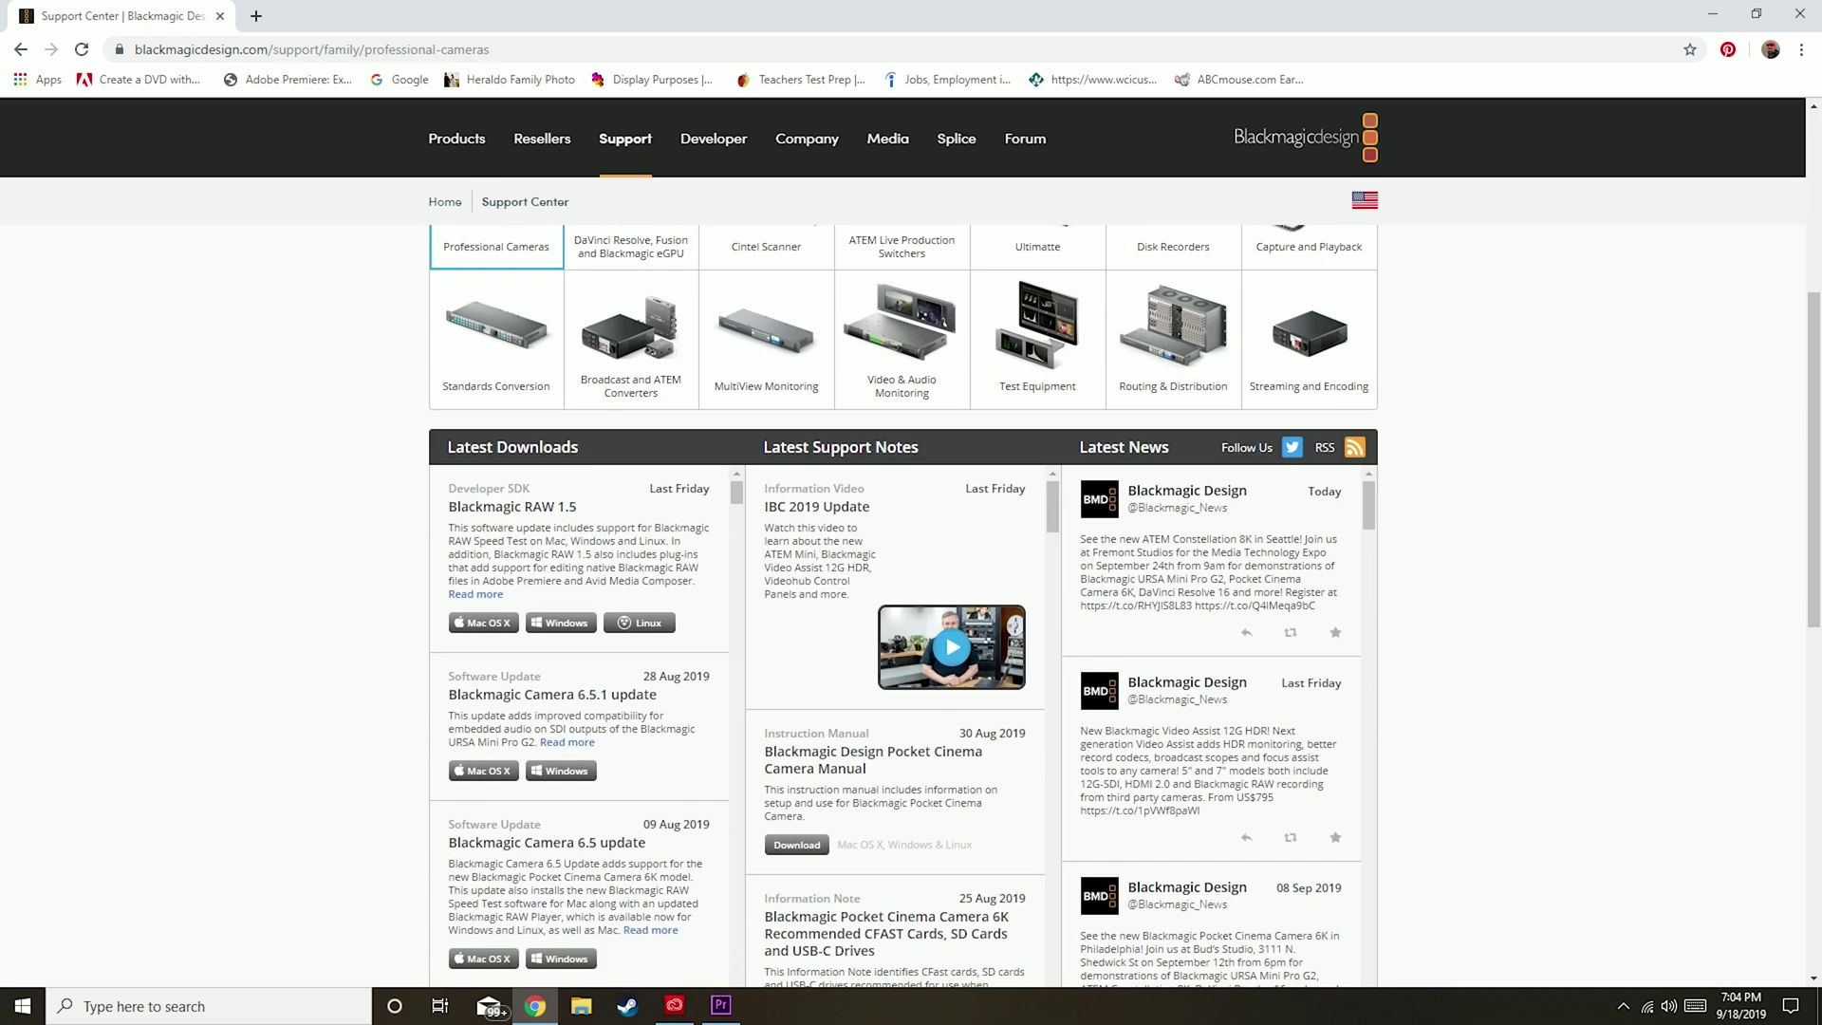
{"action": "left_click", "coordinate": [567, 623]}
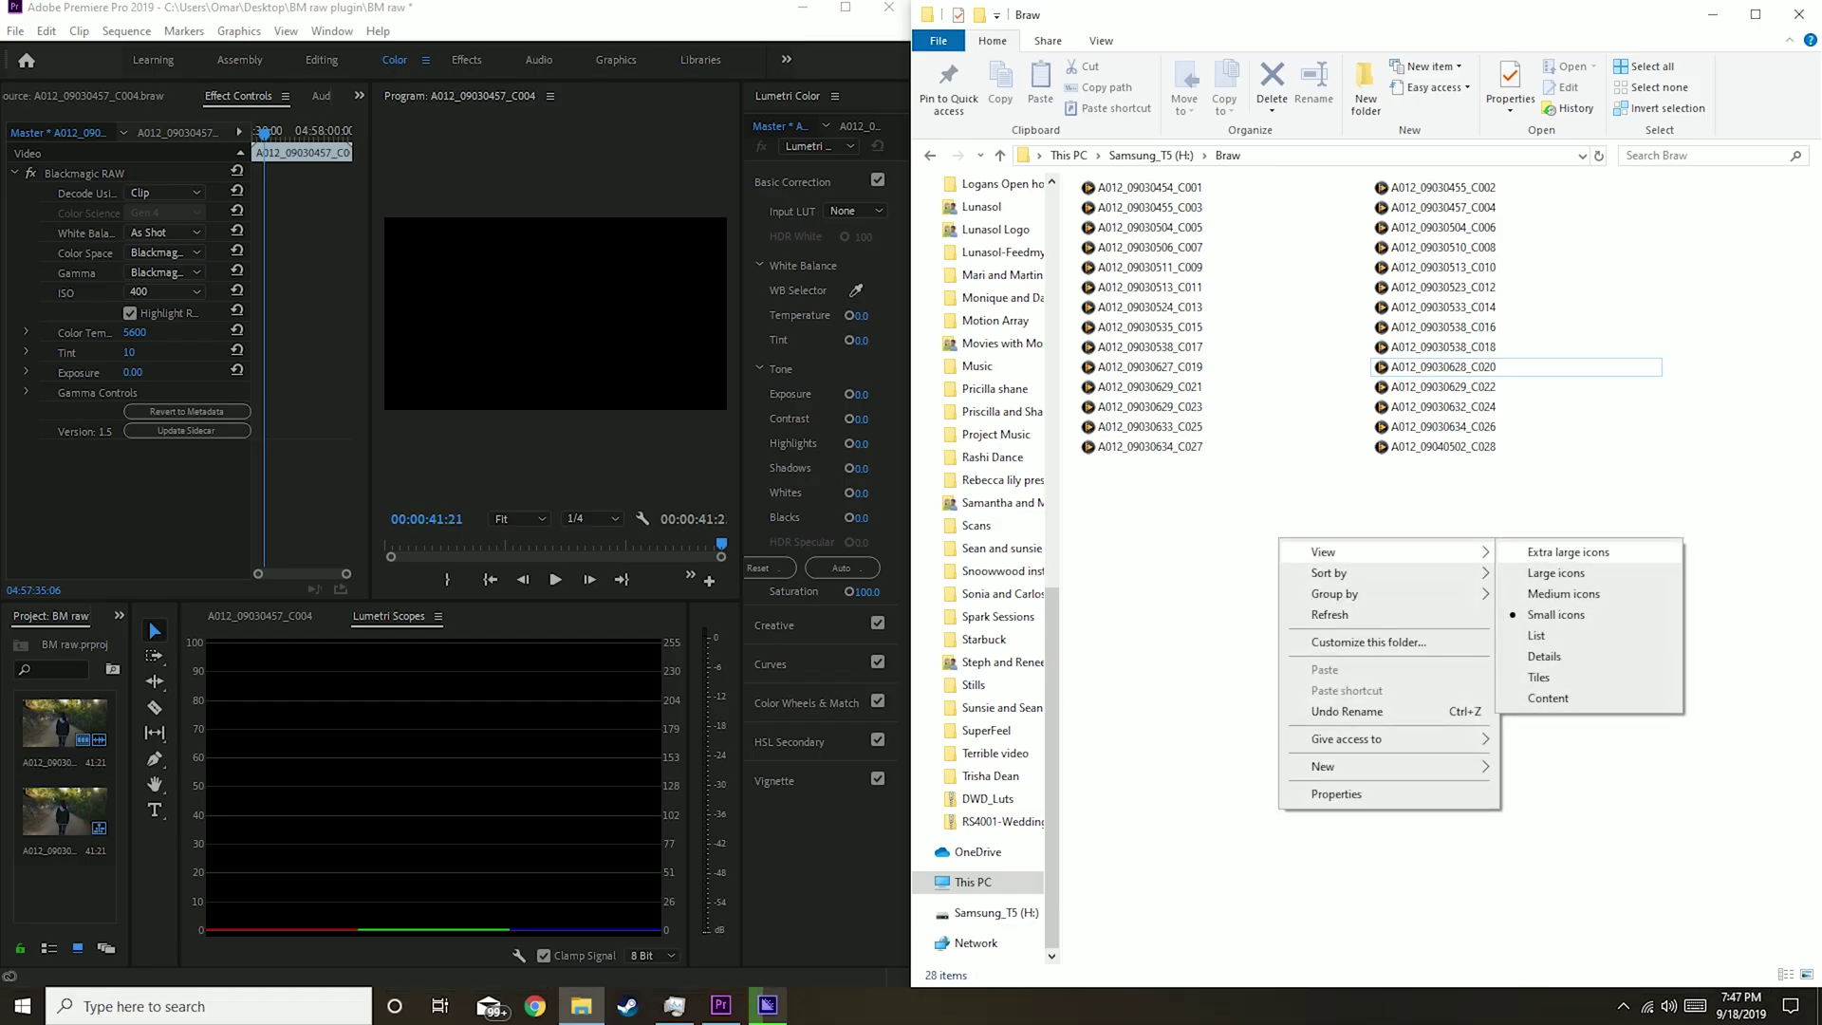
Show the Braw clips as extra large thumbnails and inspect clip C003.
{"action": "left_click", "coordinate": [1568, 552]}
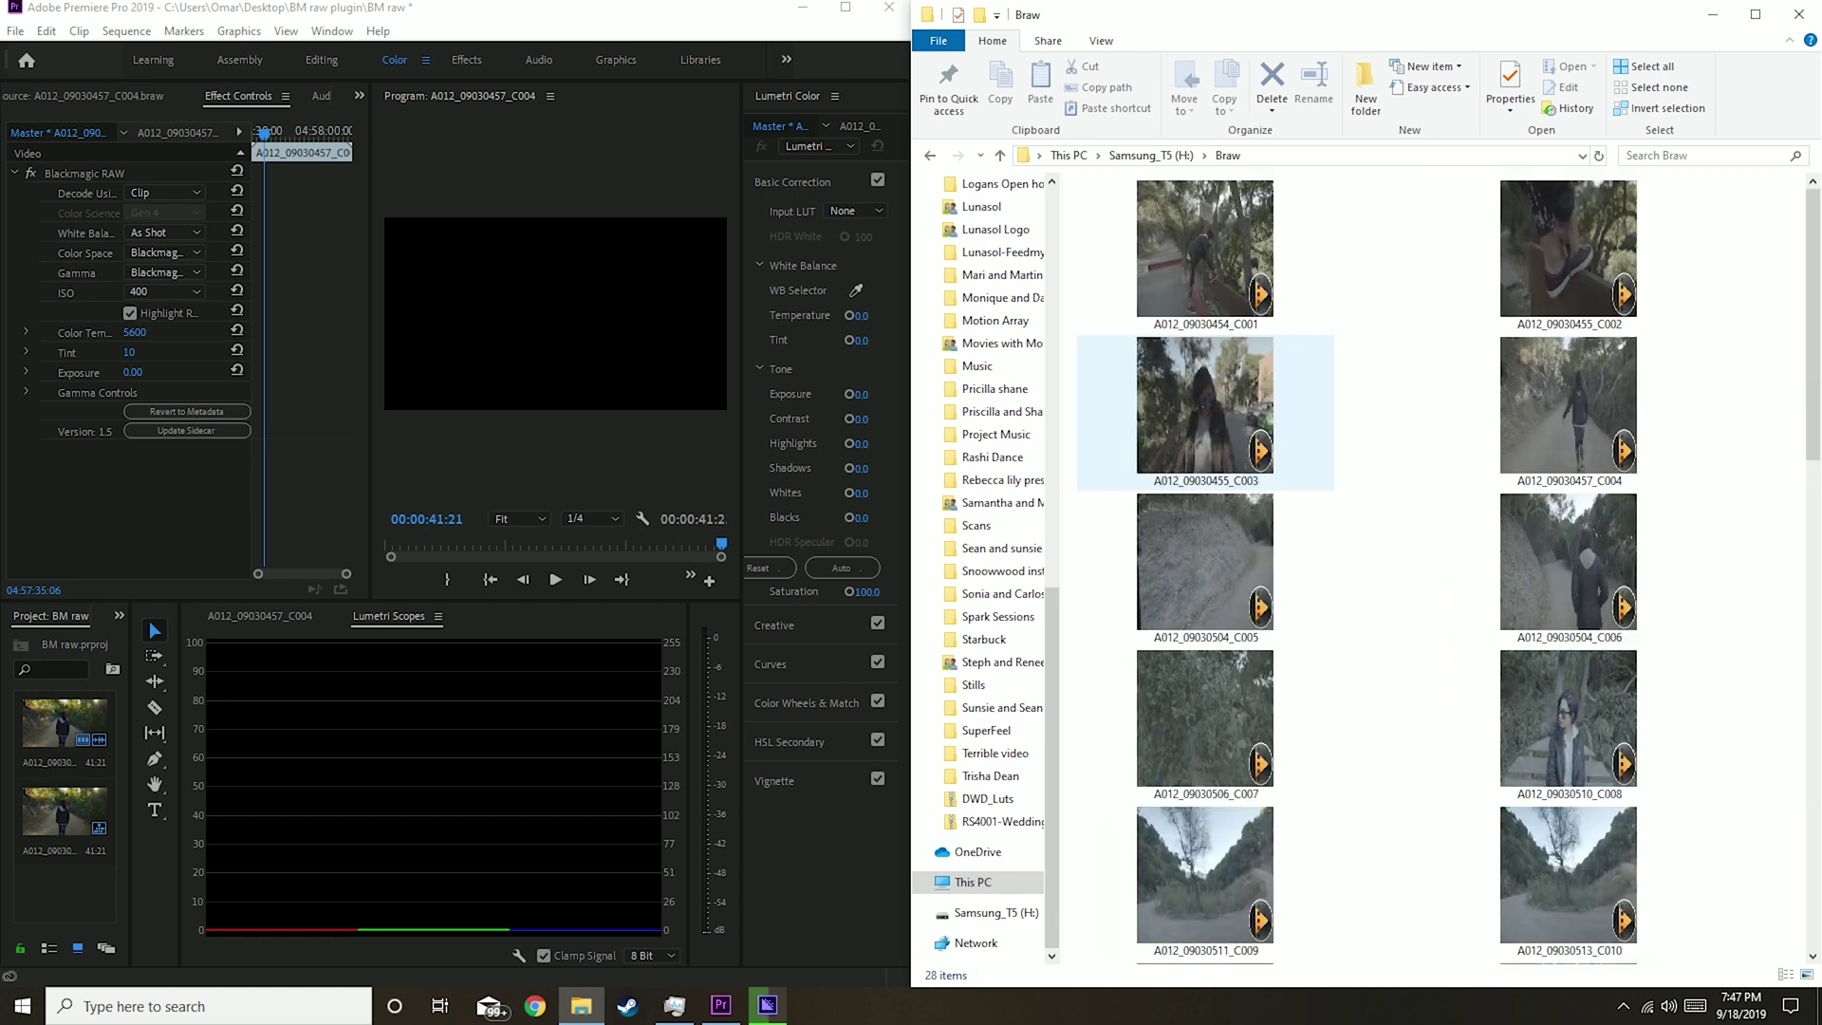
{"action": "left_click", "coordinate": [1205, 408]}
{"action": "scroll", "coordinate": [1262, 465], "scroll_direction": "down", "scroll_amount": 10}
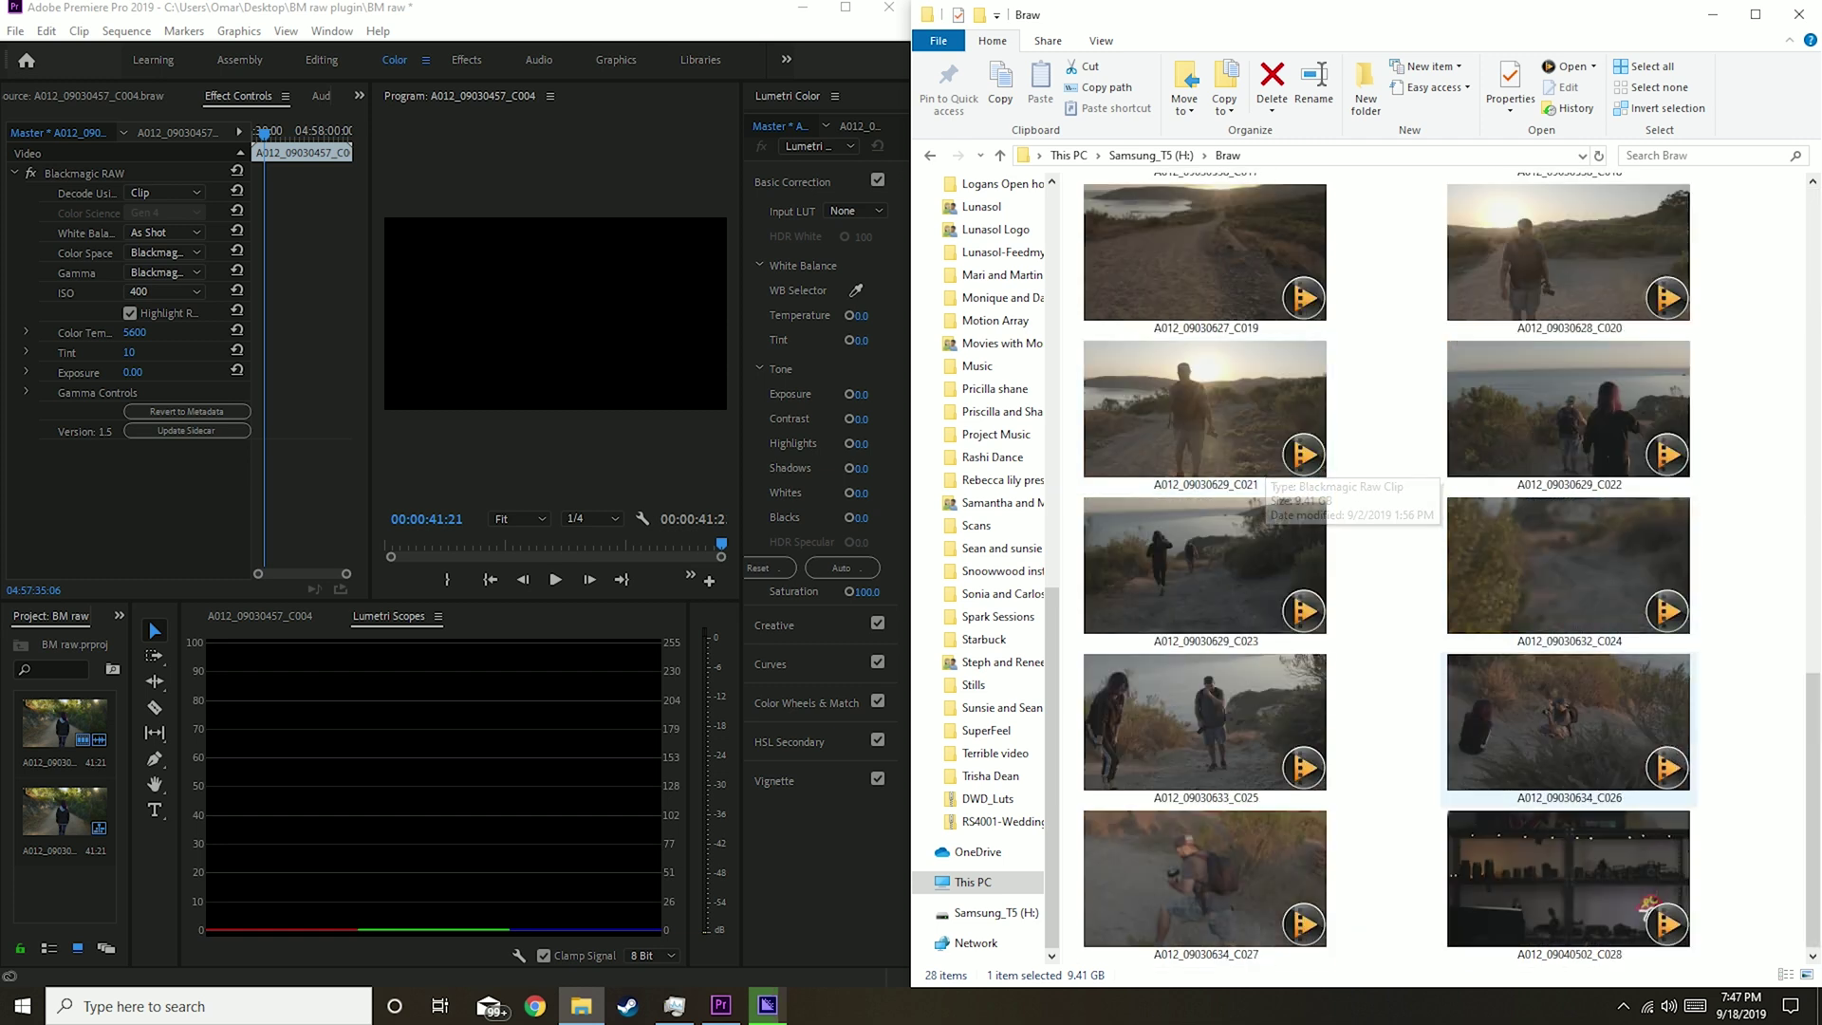
{"action": "scroll", "coordinate": [1566, 721], "scroll_direction": "up", "scroll_amount": 5}
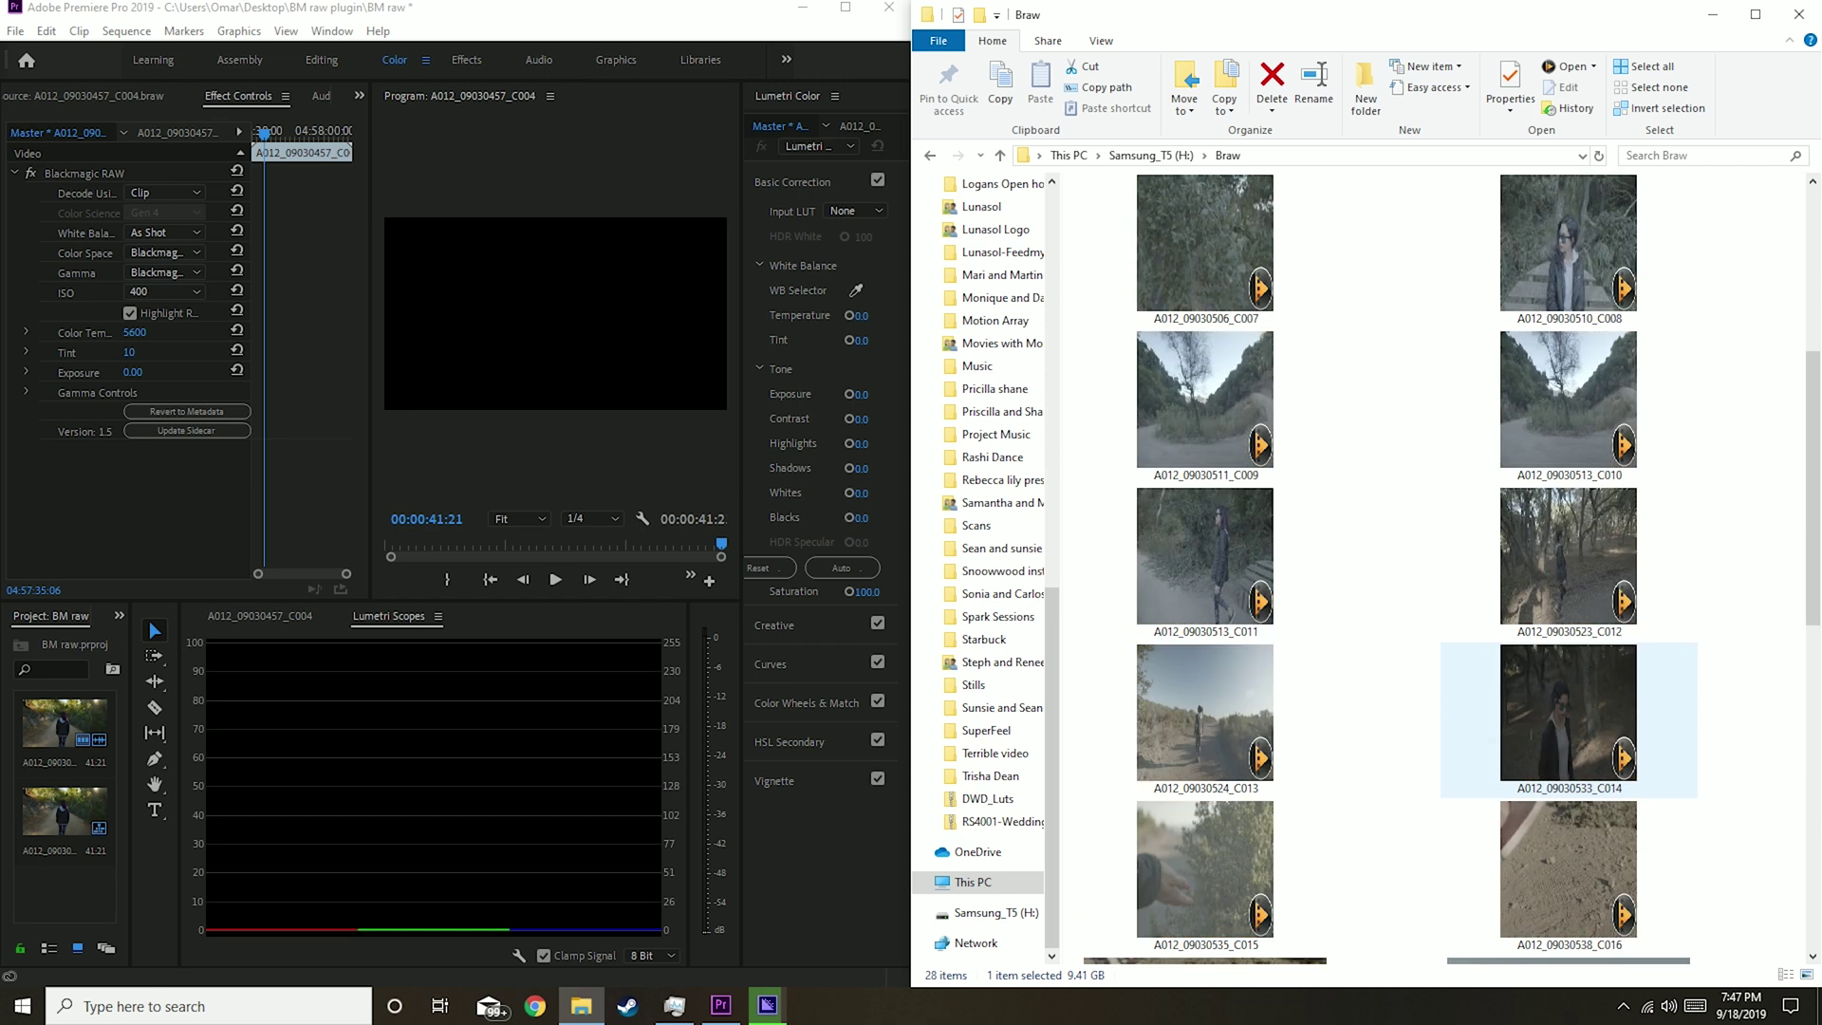
{"action": "scroll", "coordinate": [1566, 721], "scroll_direction": "down", "scroll_amount": 4}
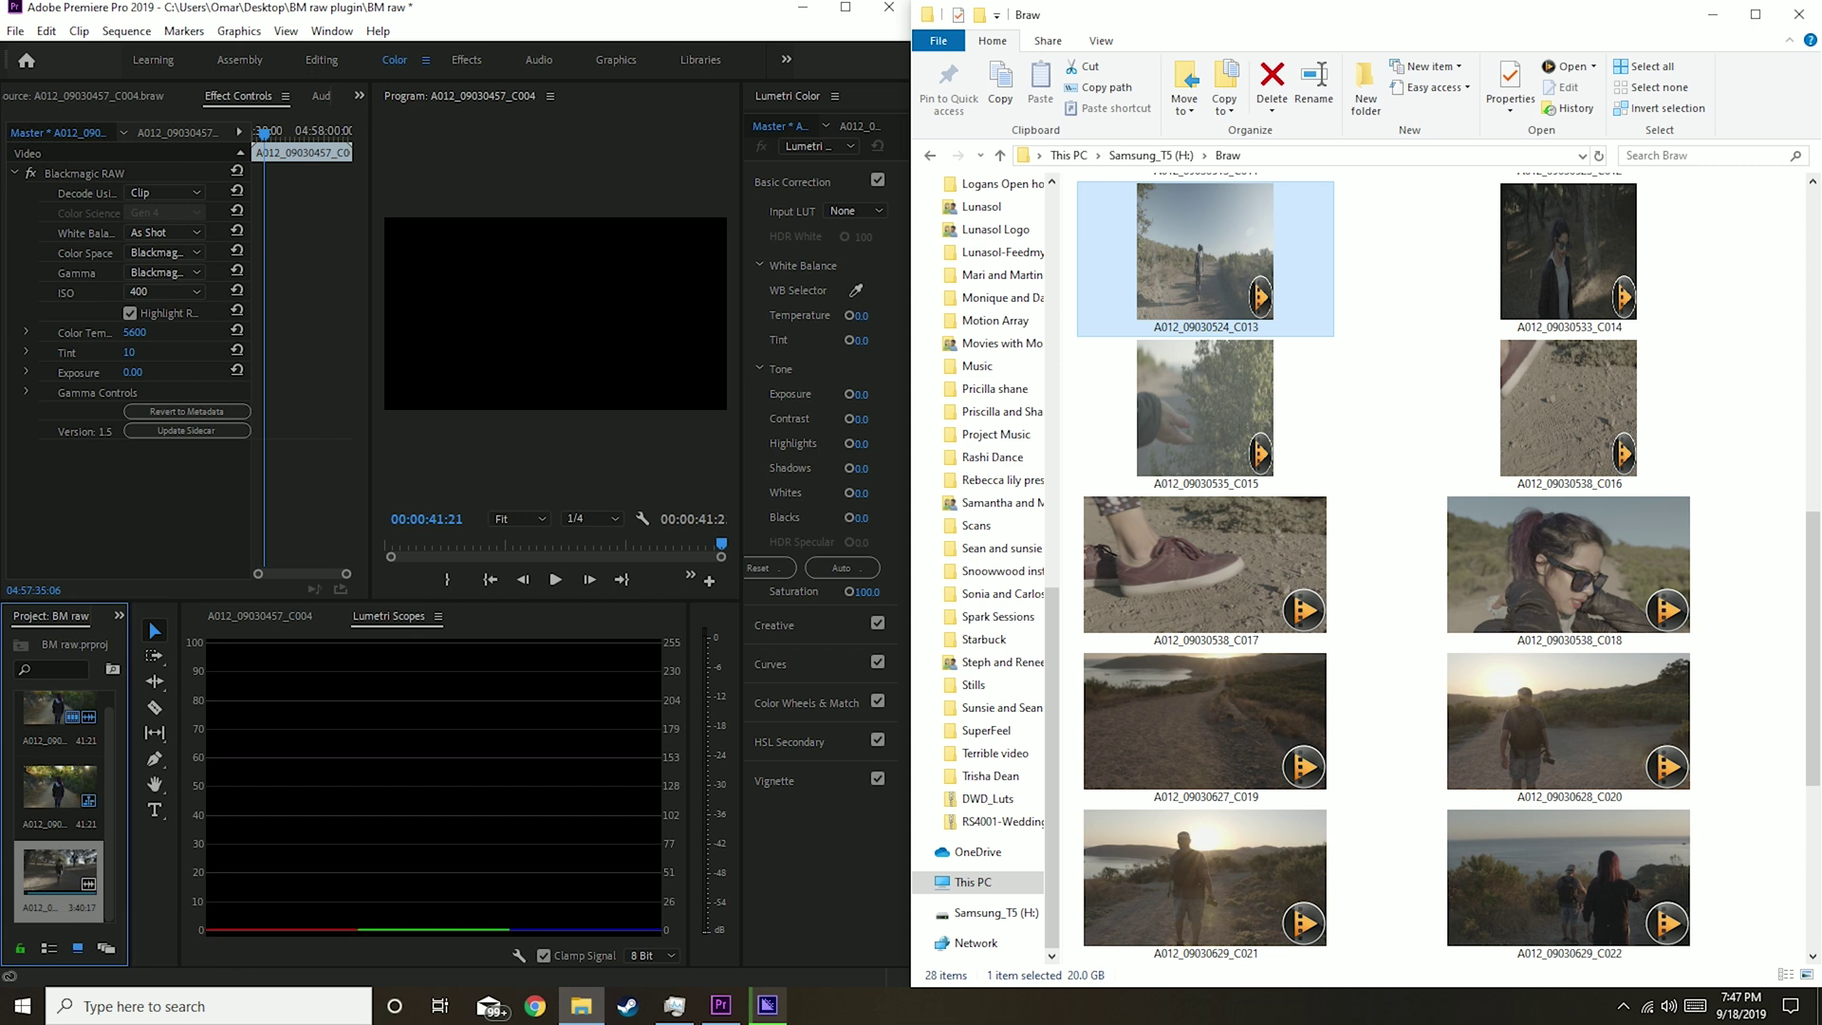
Move the selection through C016 and C015 to clip A012_09030524_C013.
{"action": "left_click", "coordinate": [1568, 721]}
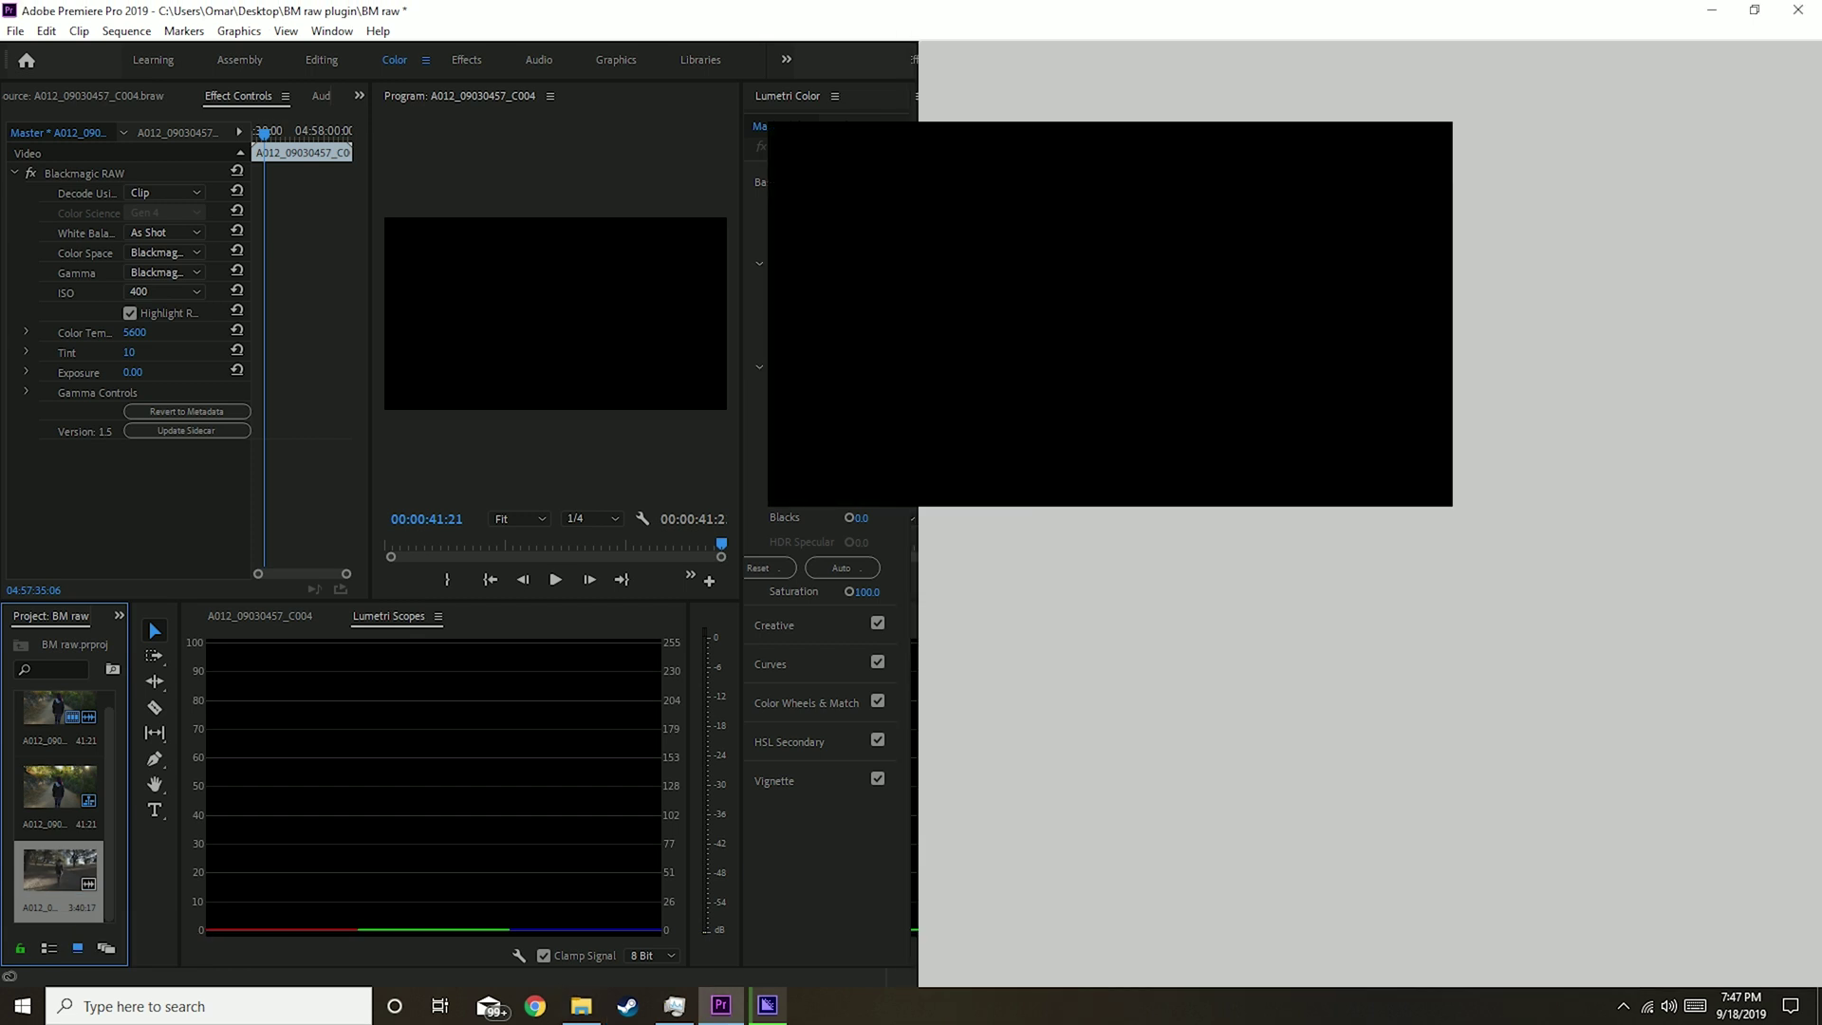
{"action": "key", "text": "Up"}
{"action": "key", "text": "Up"}
{"action": "key", "text": "Left"}
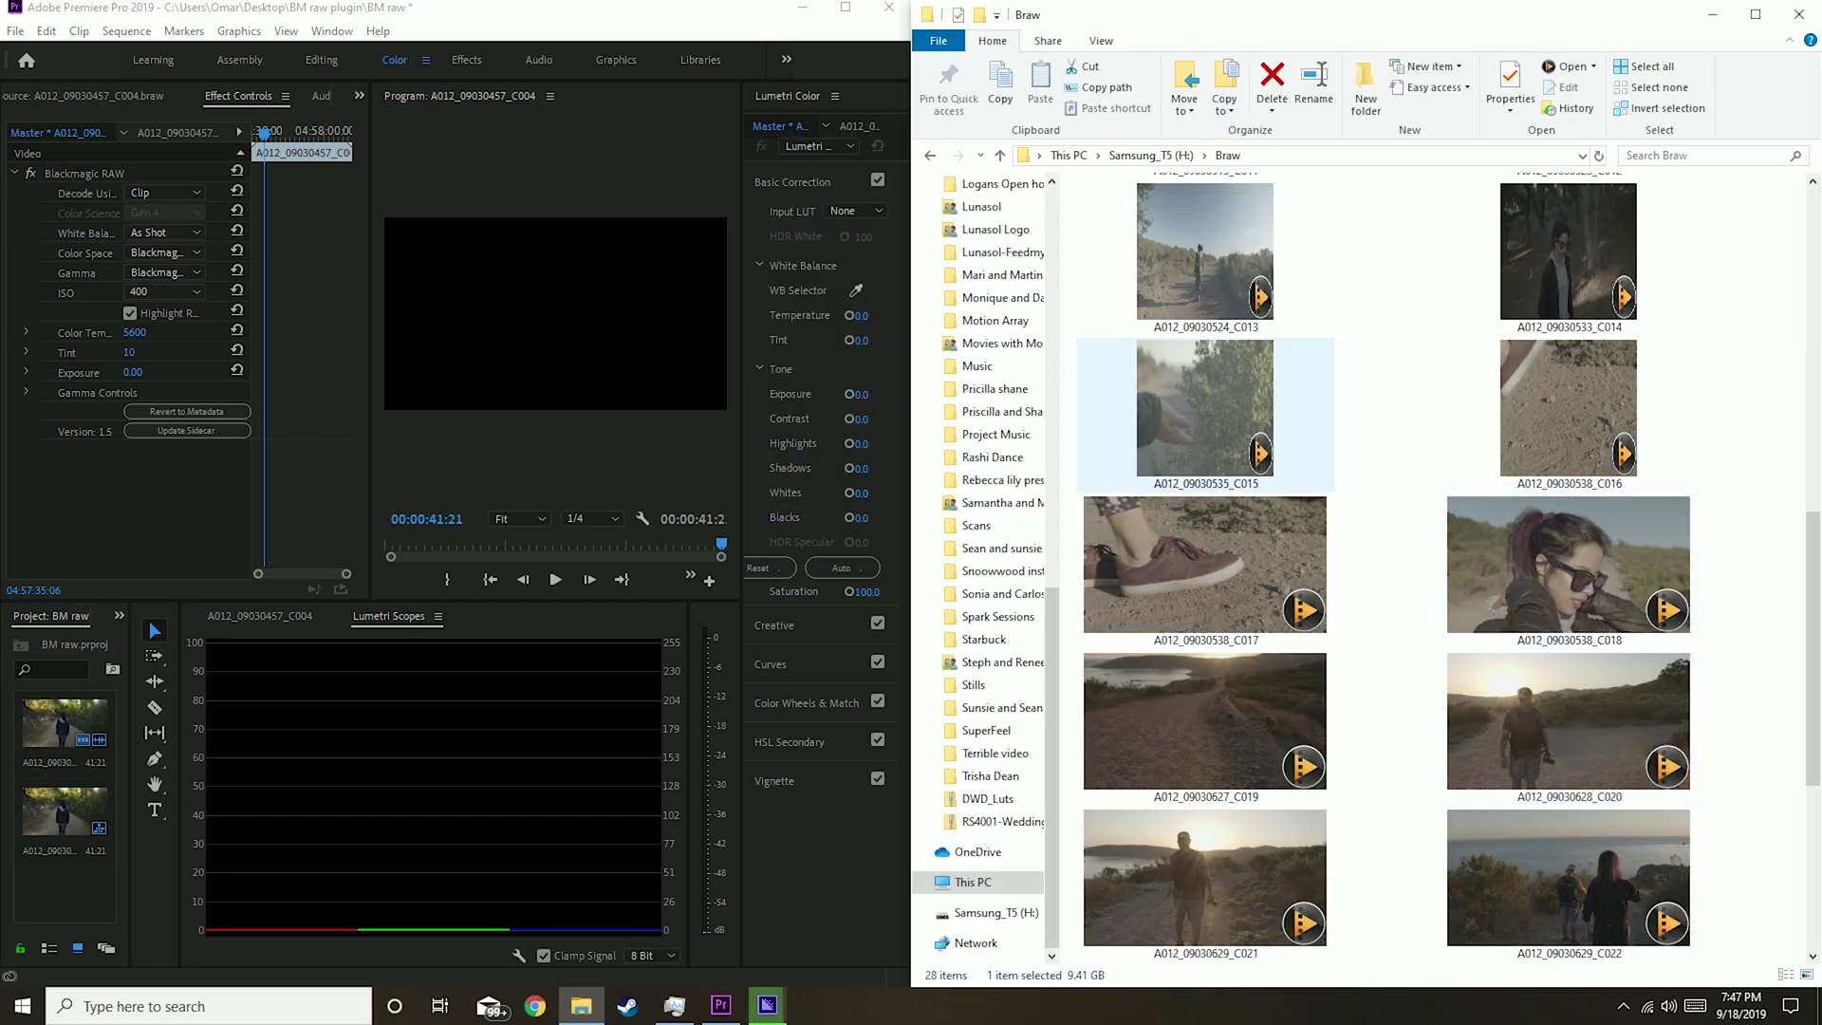
{"action": "key", "text": "Up"}
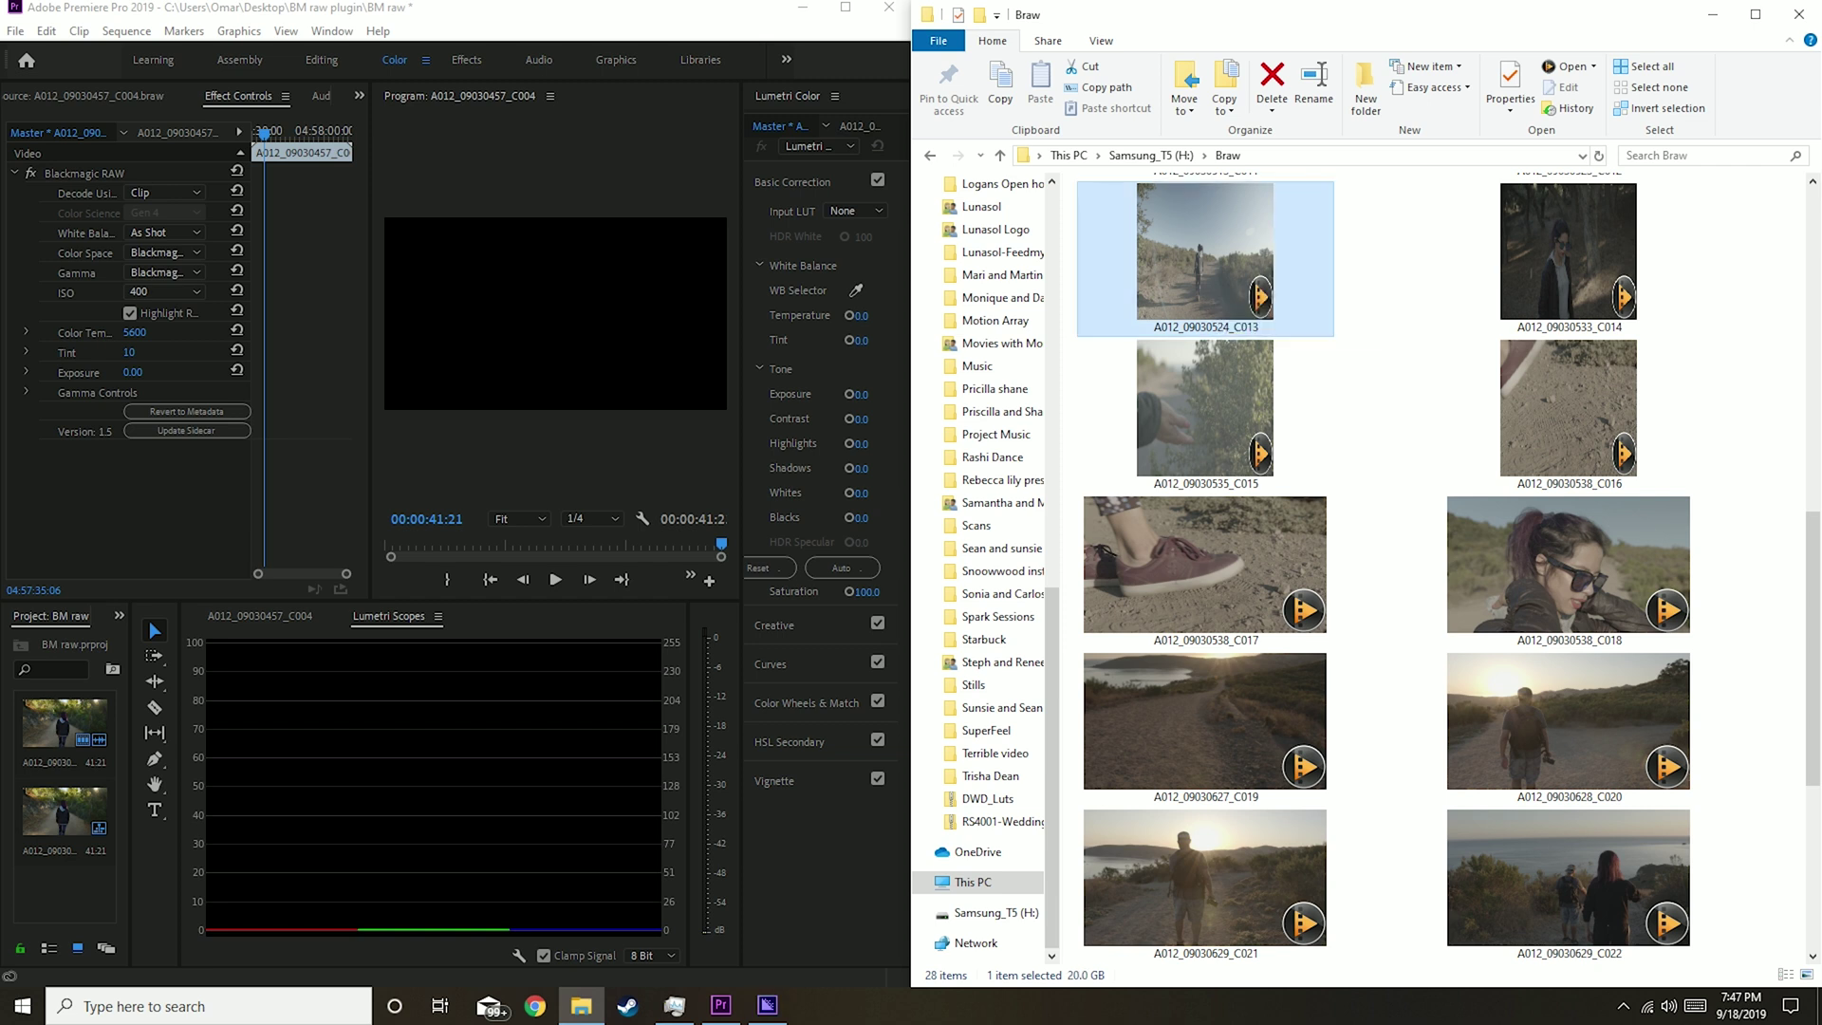
Import the chosen .braw clip into the Project panel, then bring up the Ctrl+Alt+Delete screen.
{"action": "left_click_drag", "start_coordinate": [1205, 261], "coordinate": [59, 878]}
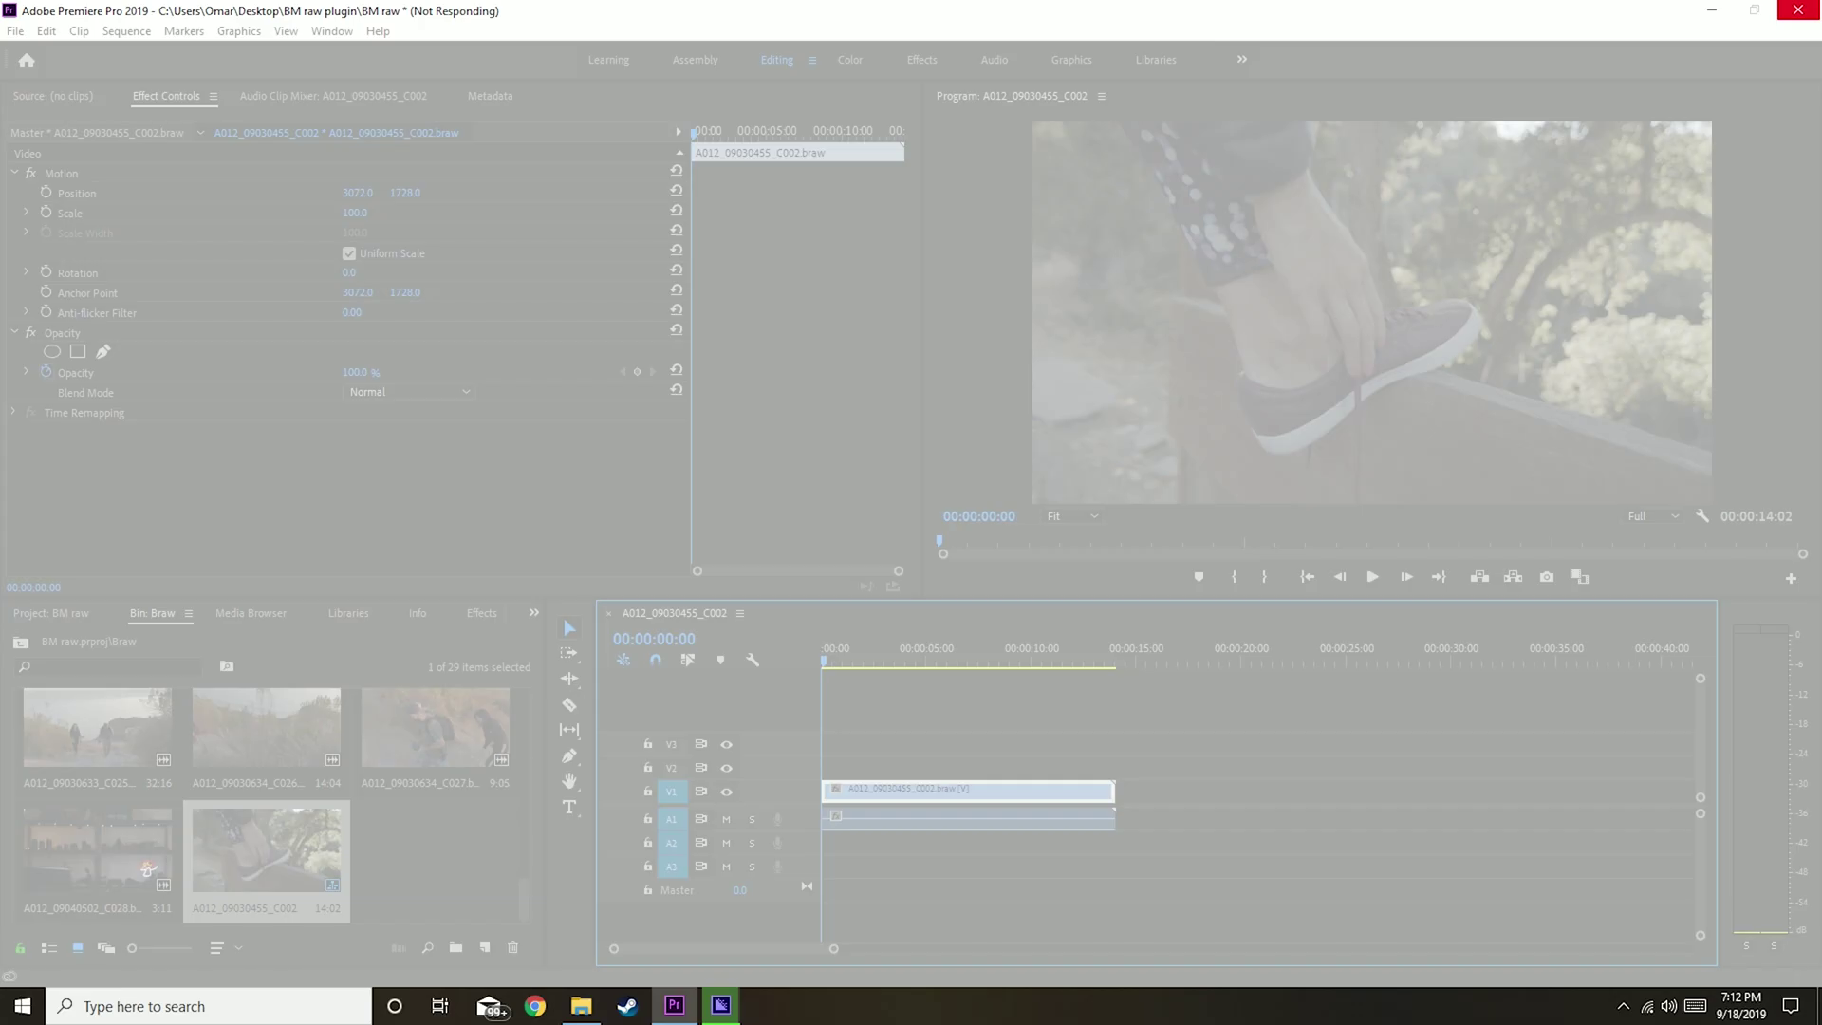
{"action": "key", "text": "ctrl+alt+Delete"}
Open Task Manager with full process details to handle the frozen Premiere Pro.
{"action": "left_click", "coordinate": [886, 528]}
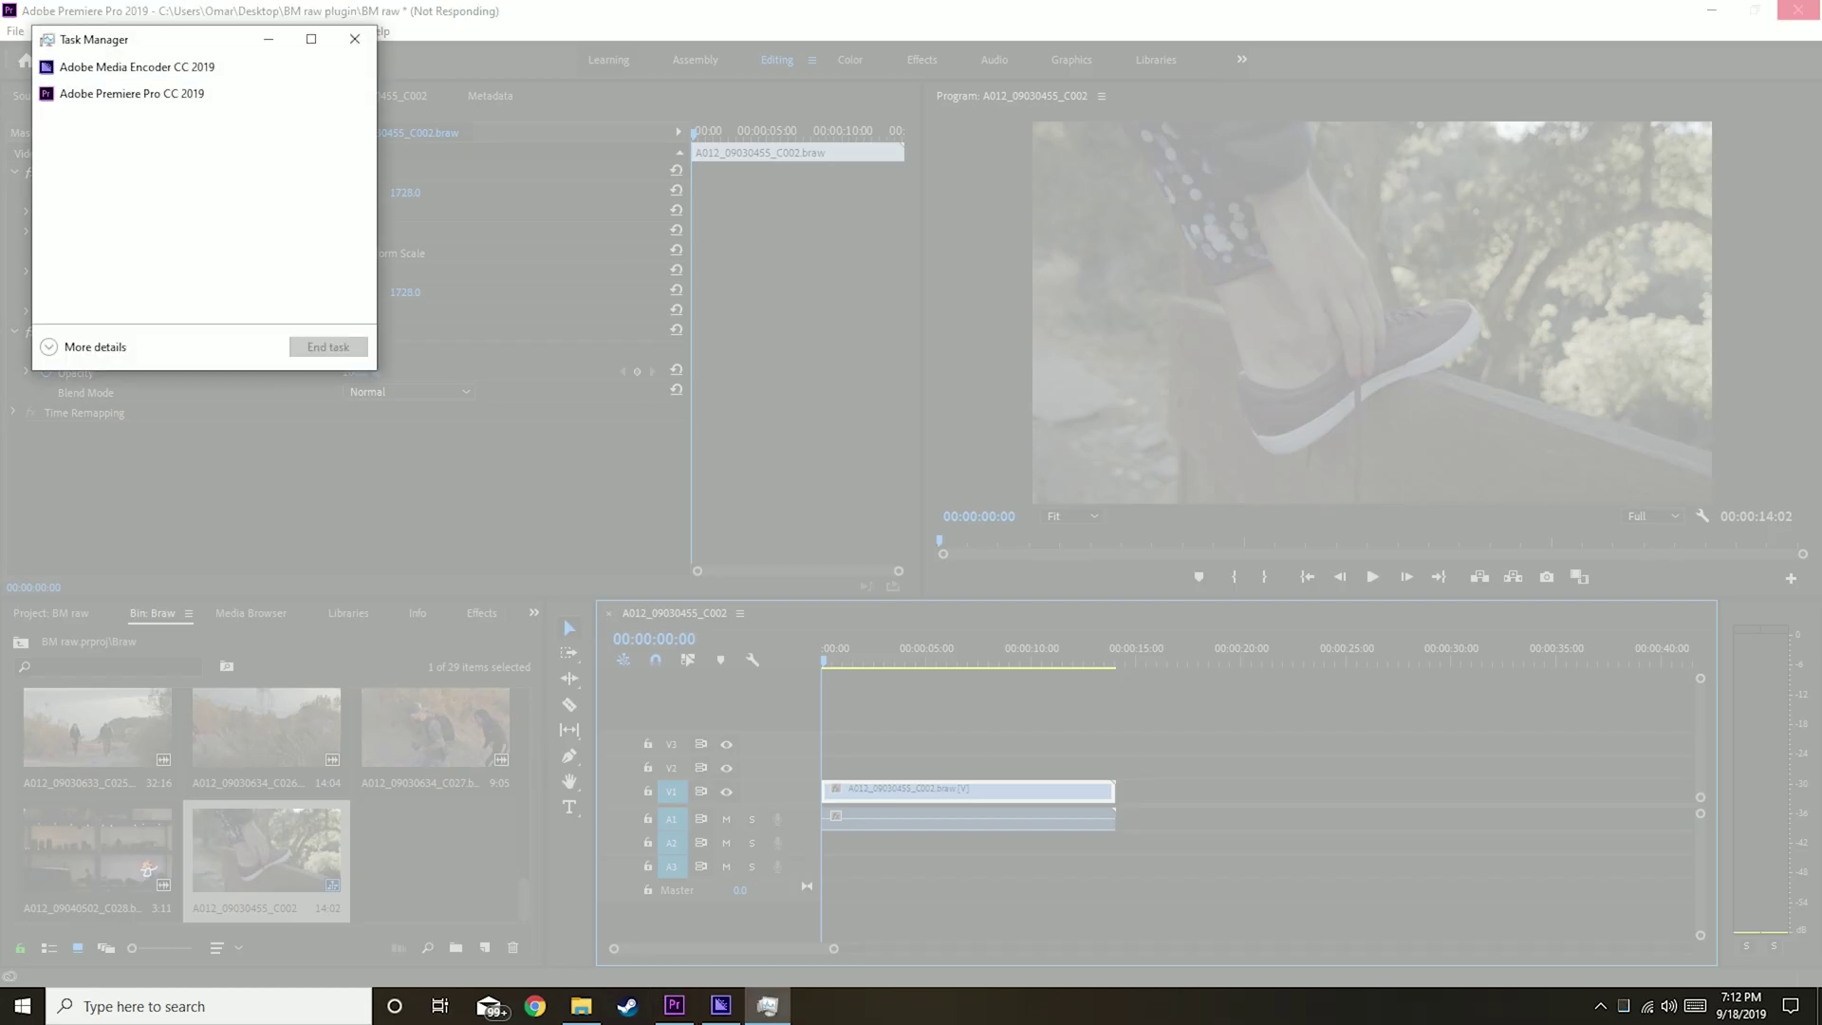
{"action": "left_click", "coordinate": [49, 347]}
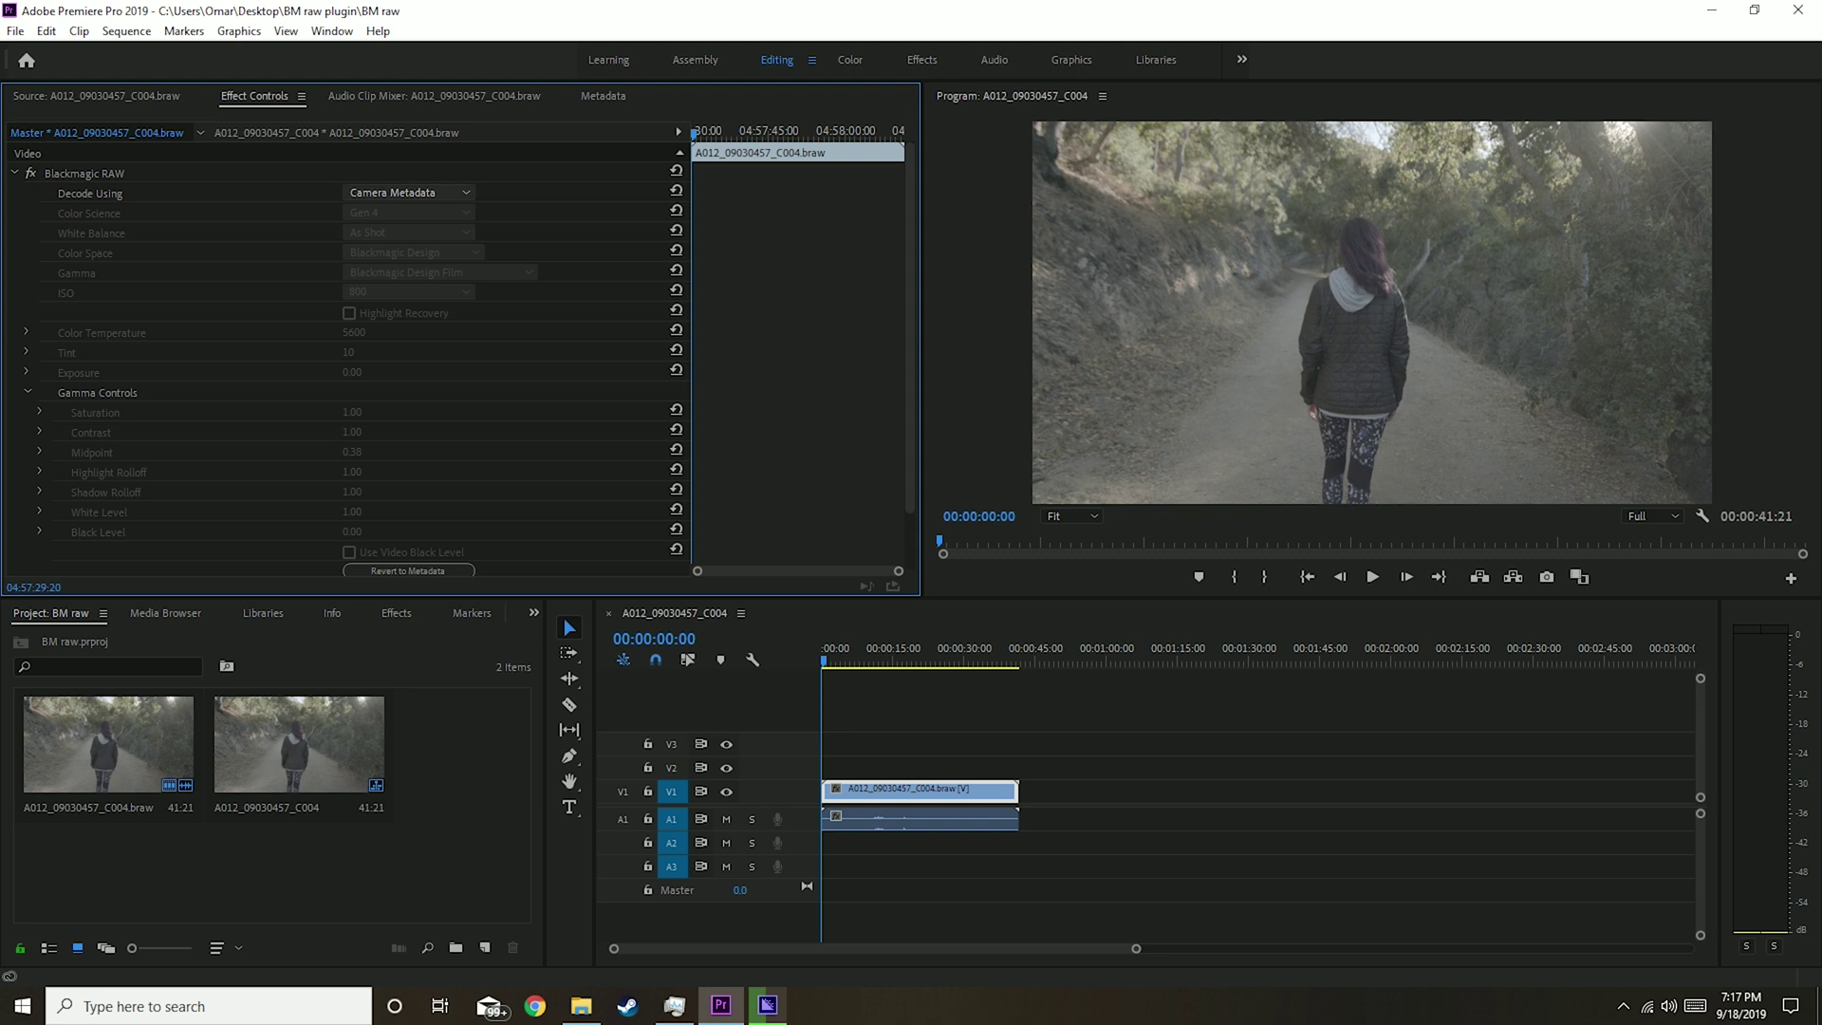
{"action": "left_click", "coordinate": [408, 192]}
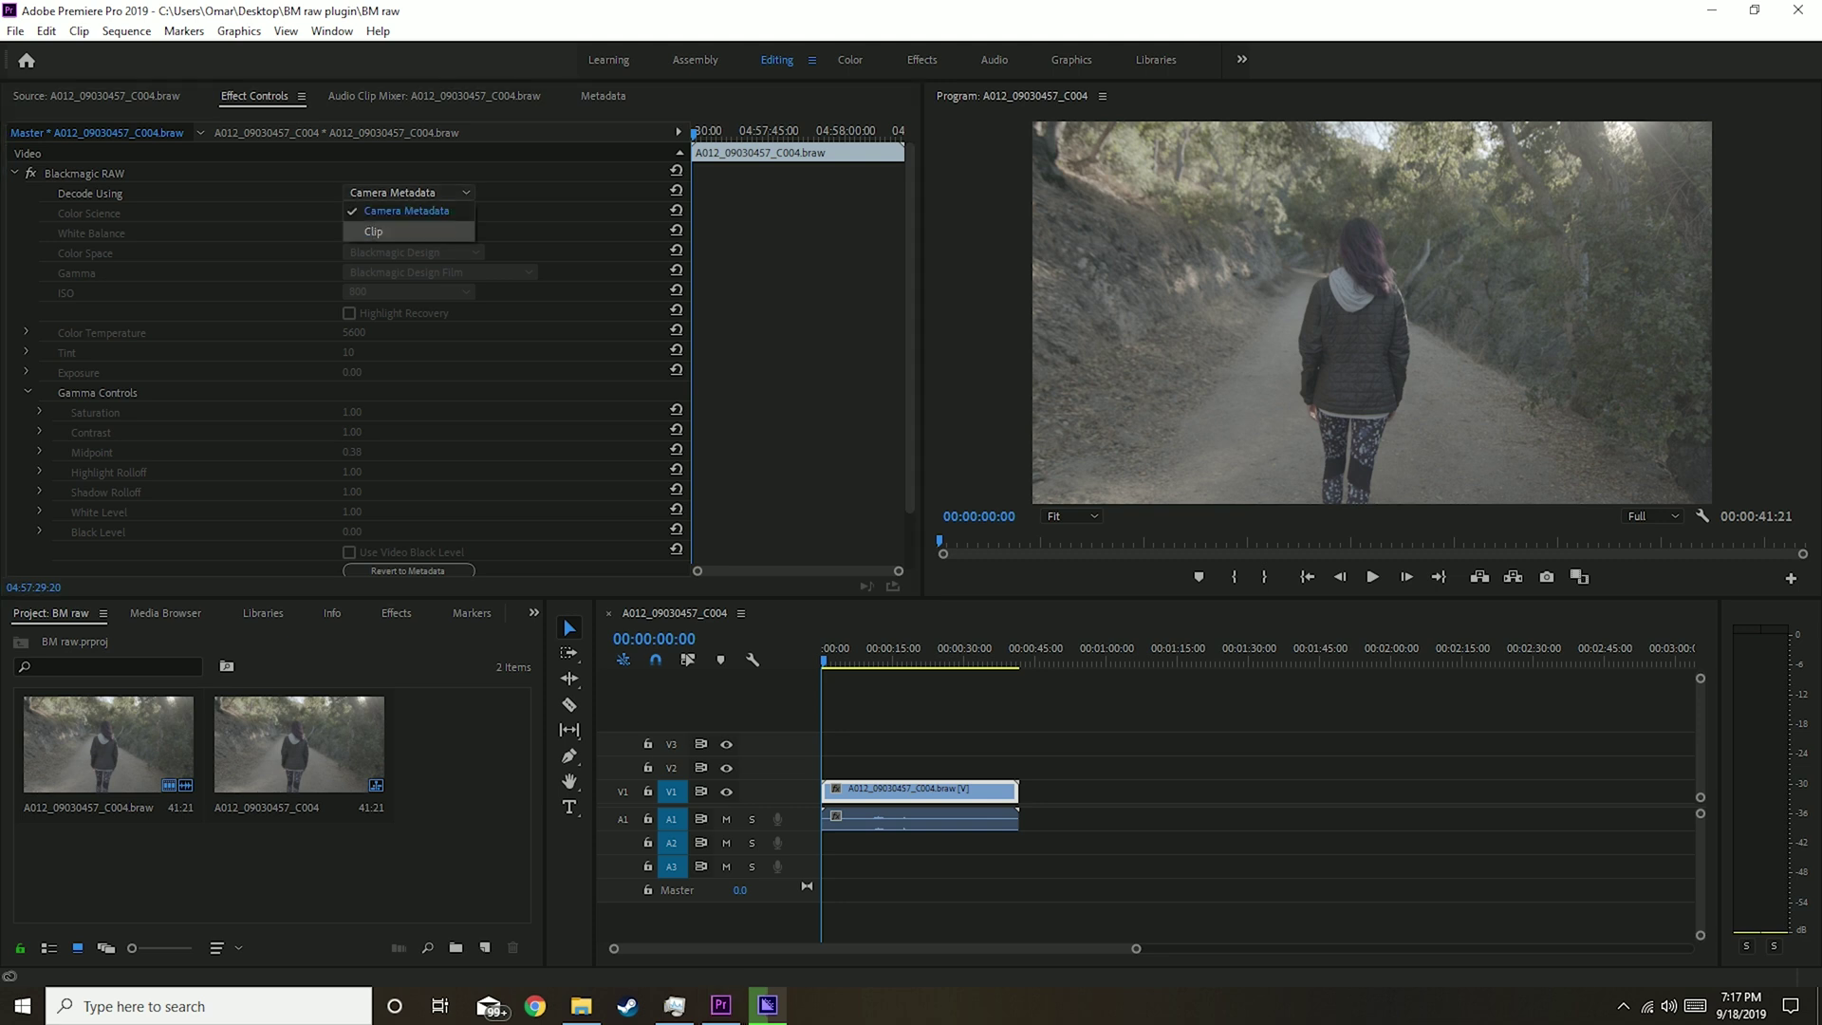
{"action": "key", "text": "Return"}
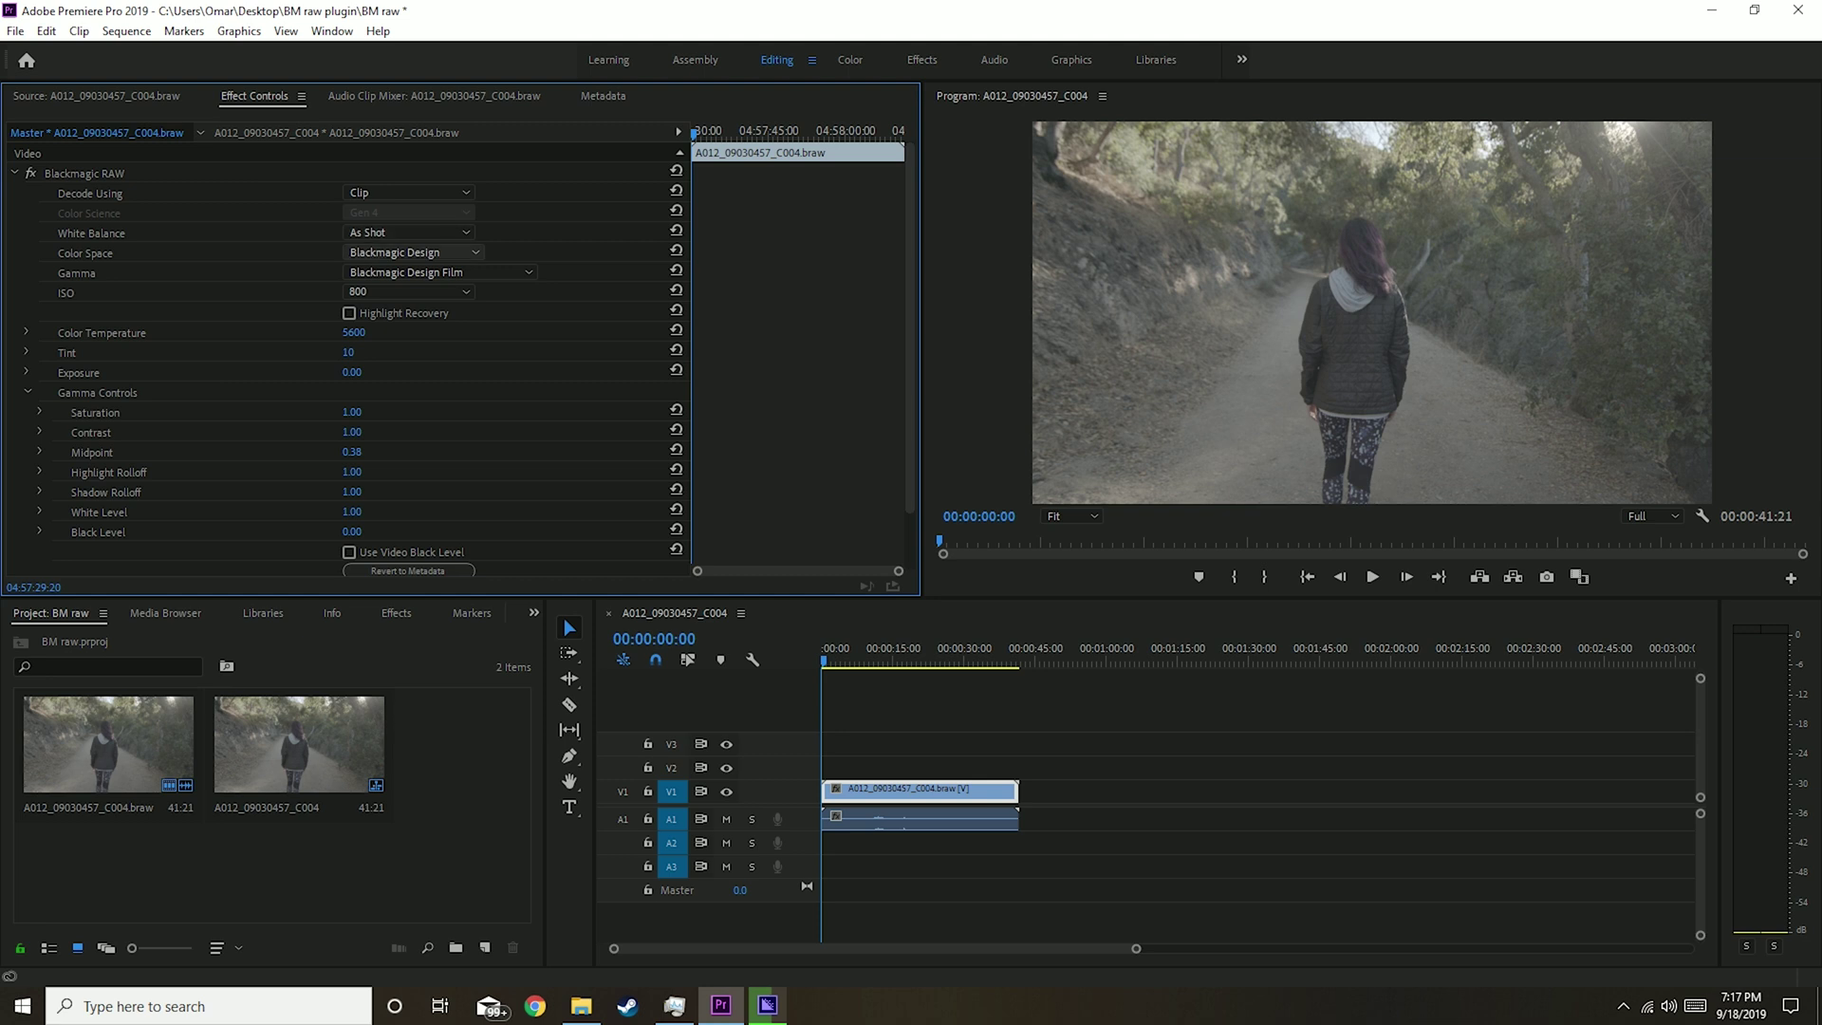
{"action": "left_click", "coordinate": [413, 251]}
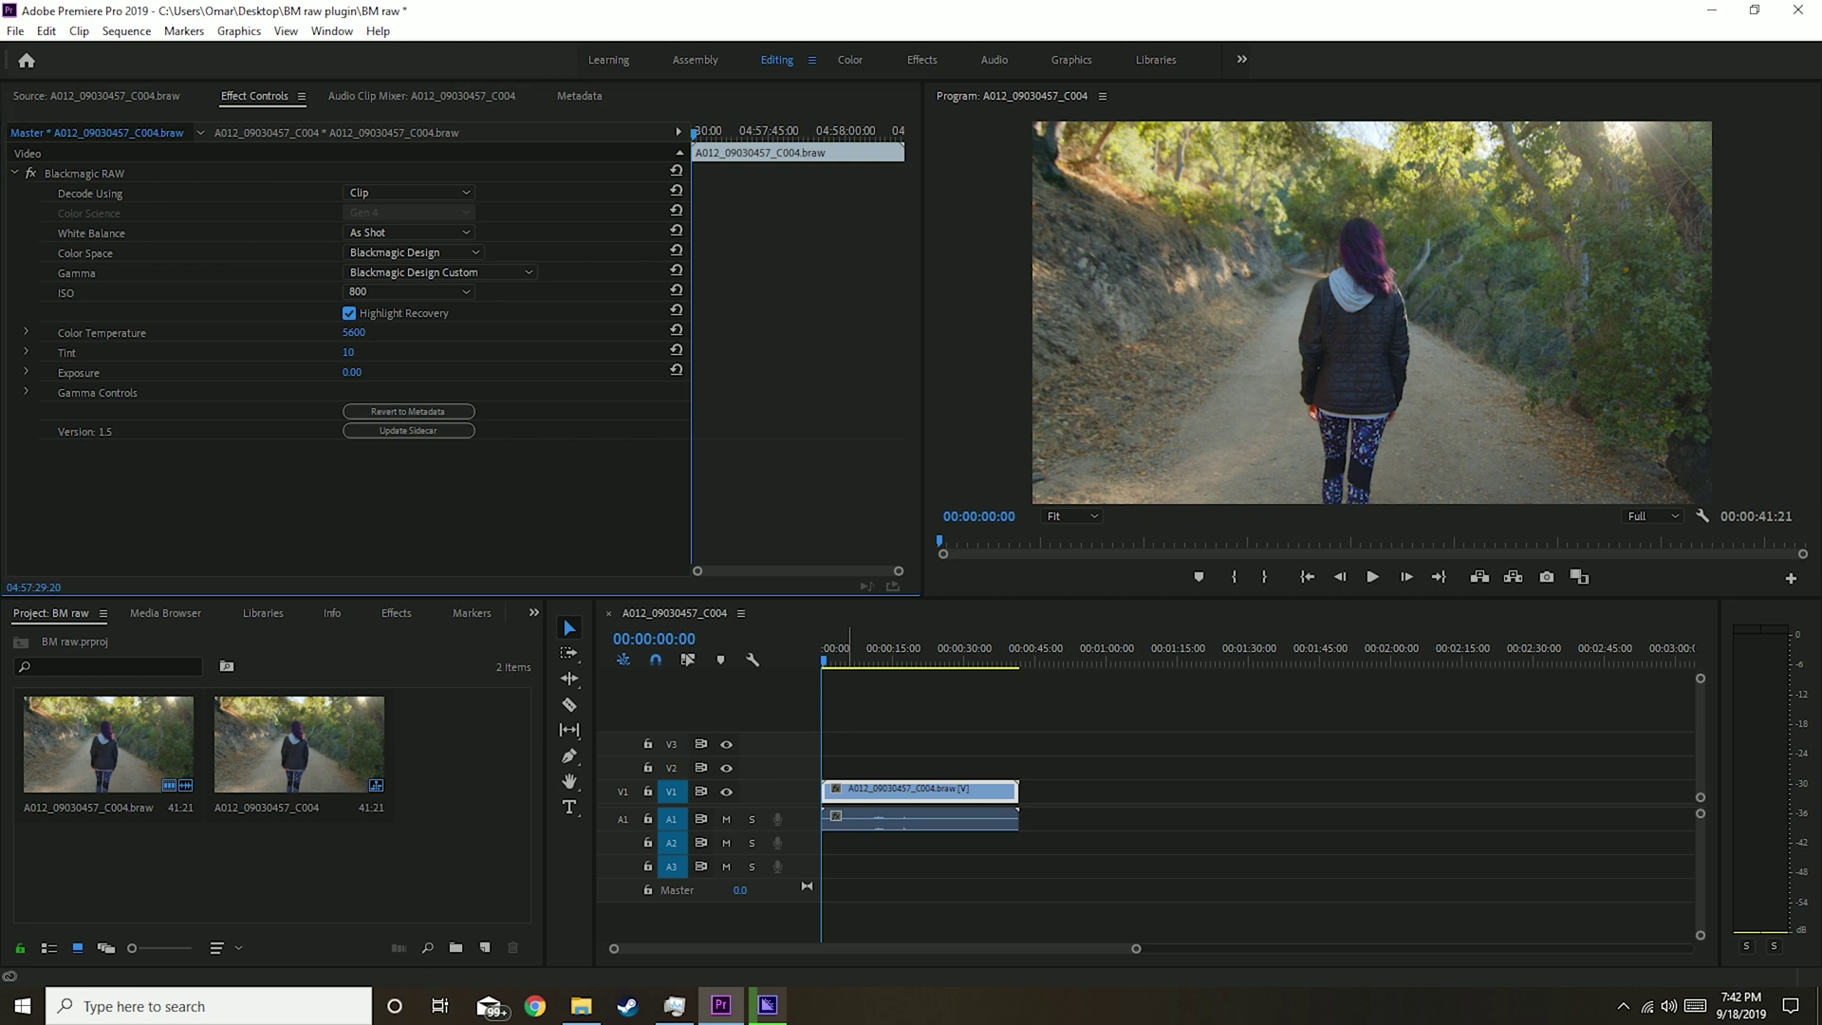
{"action": "left_click", "coordinate": [846, 655]}
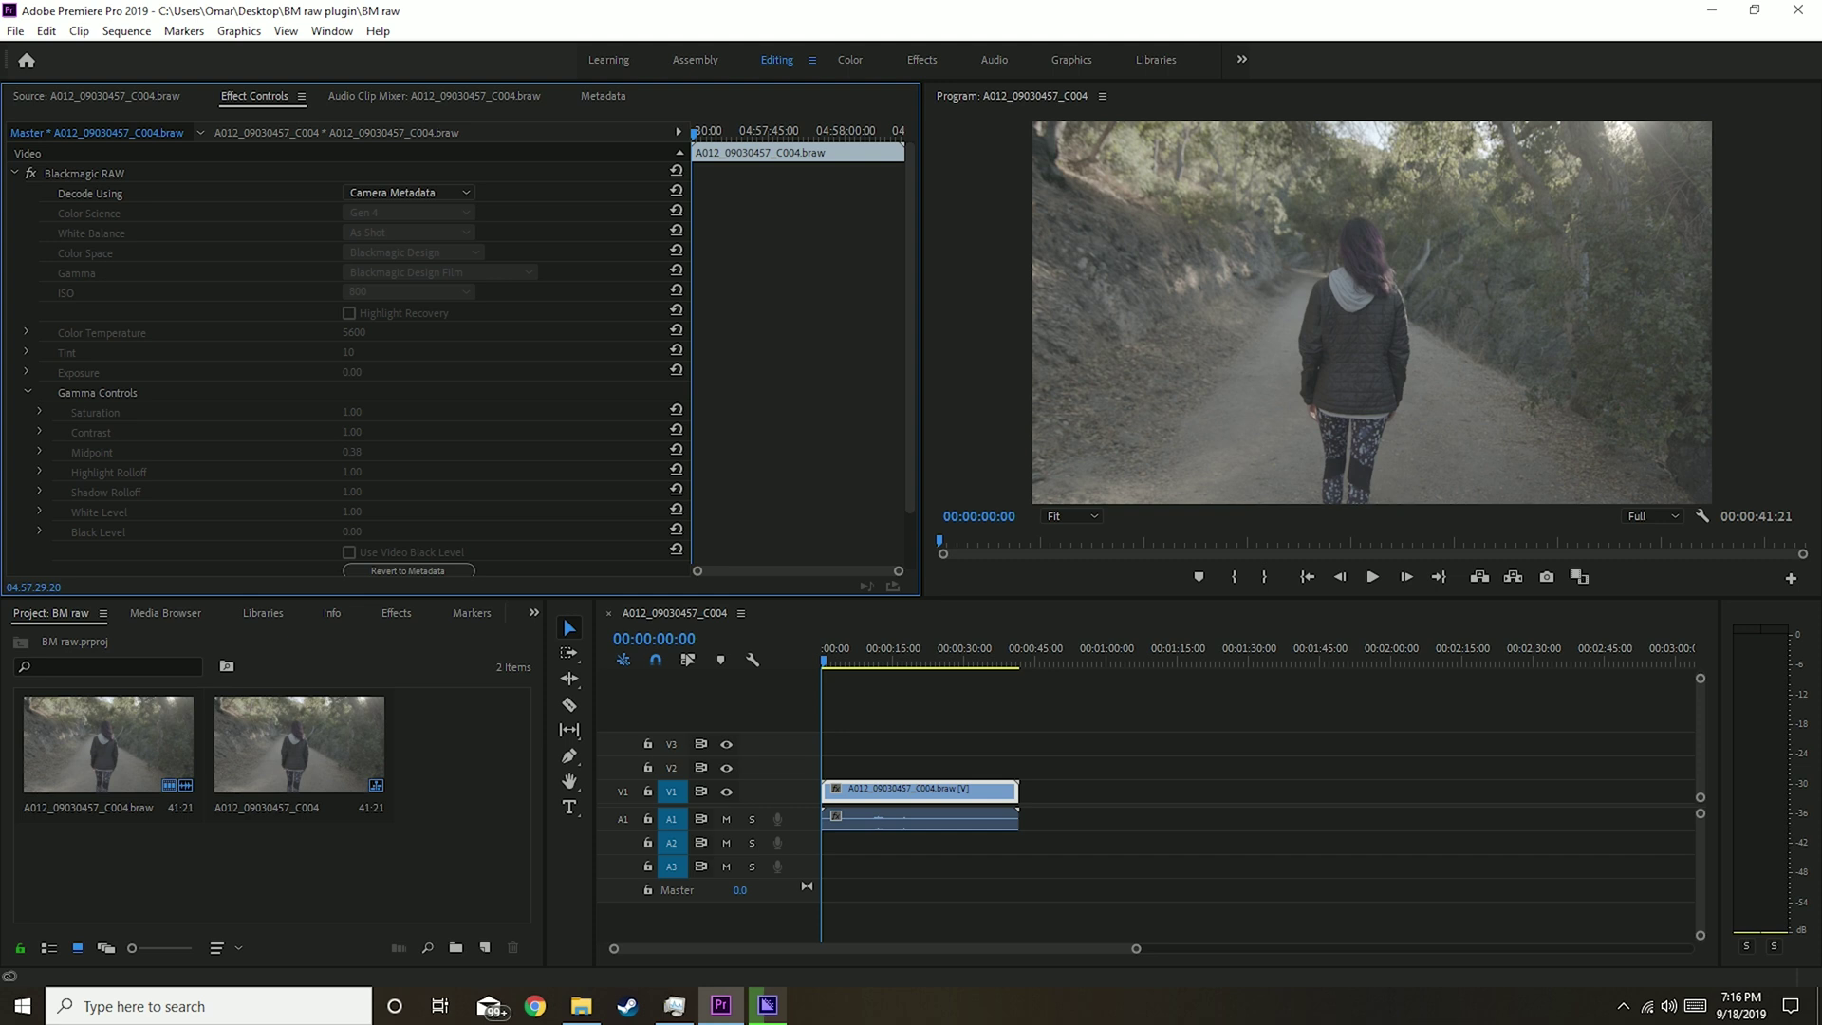
Set C004's Blackmagic RAW Decode Using to Clip, keeping Blackmagic Design colour space and Film gamma.
{"action": "left_click", "coordinate": [408, 192]}
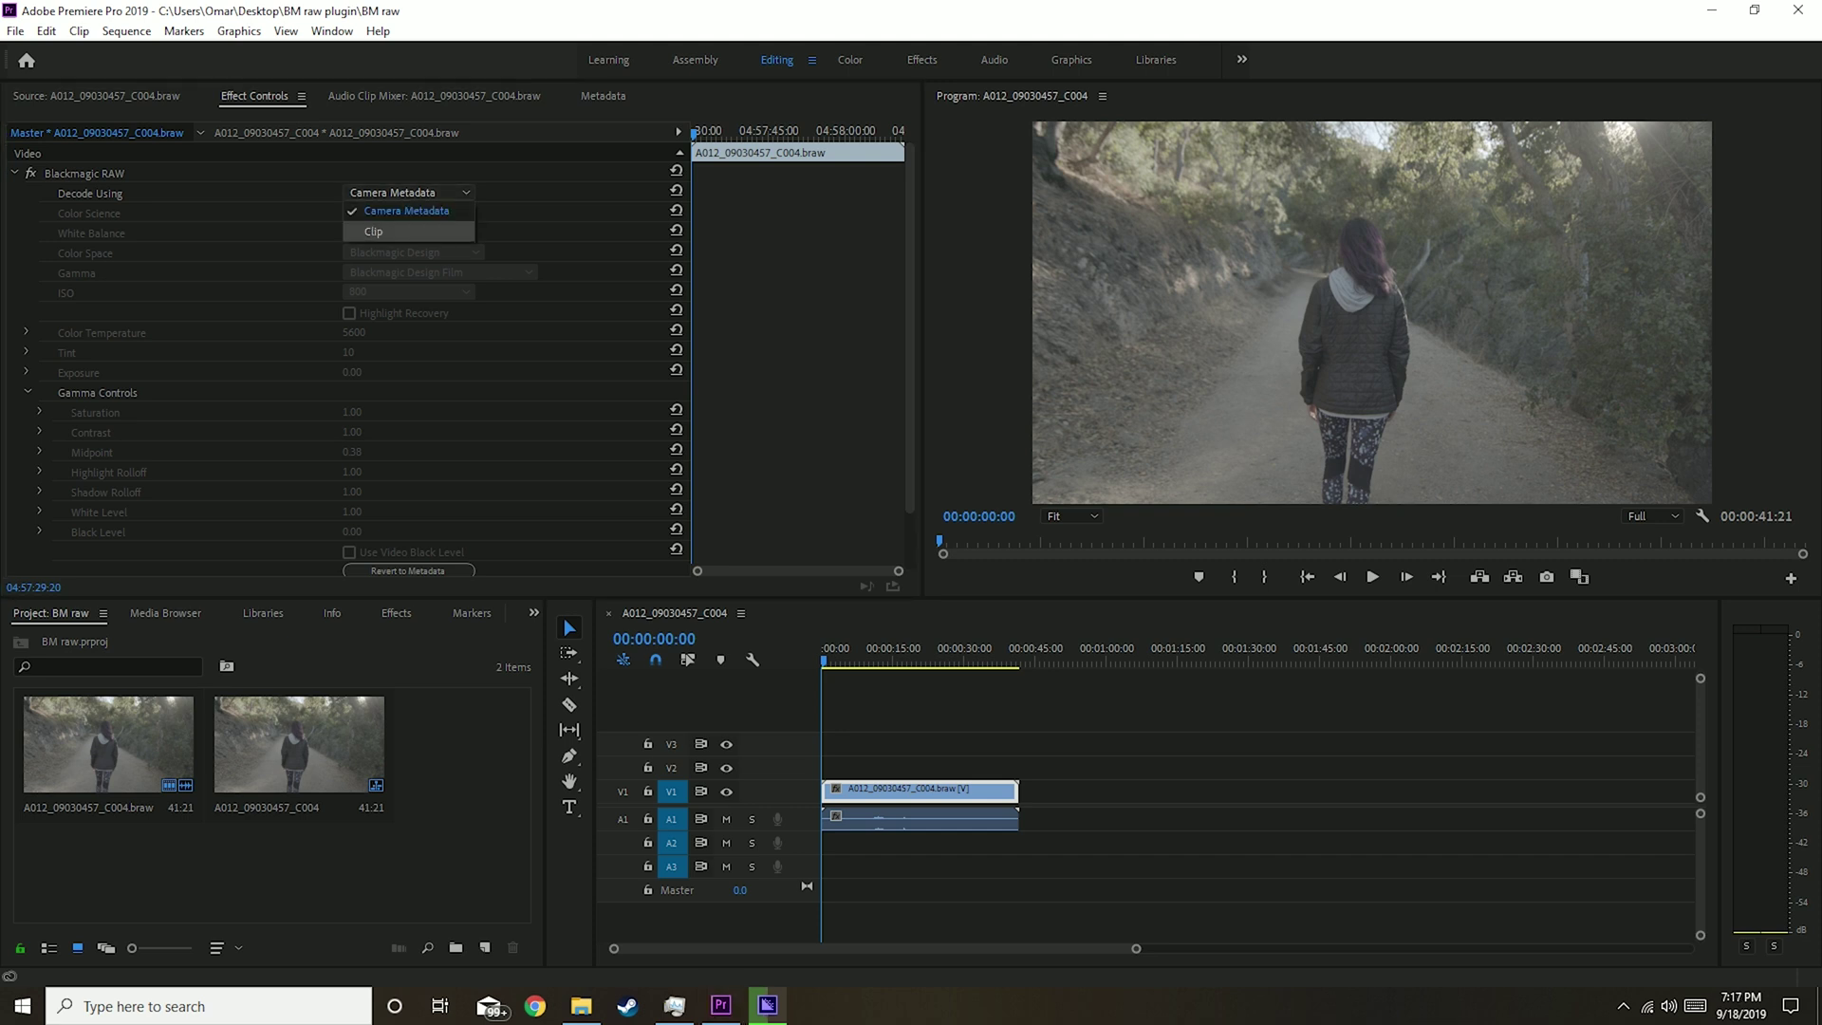
{"action": "left_click", "coordinate": [373, 231]}
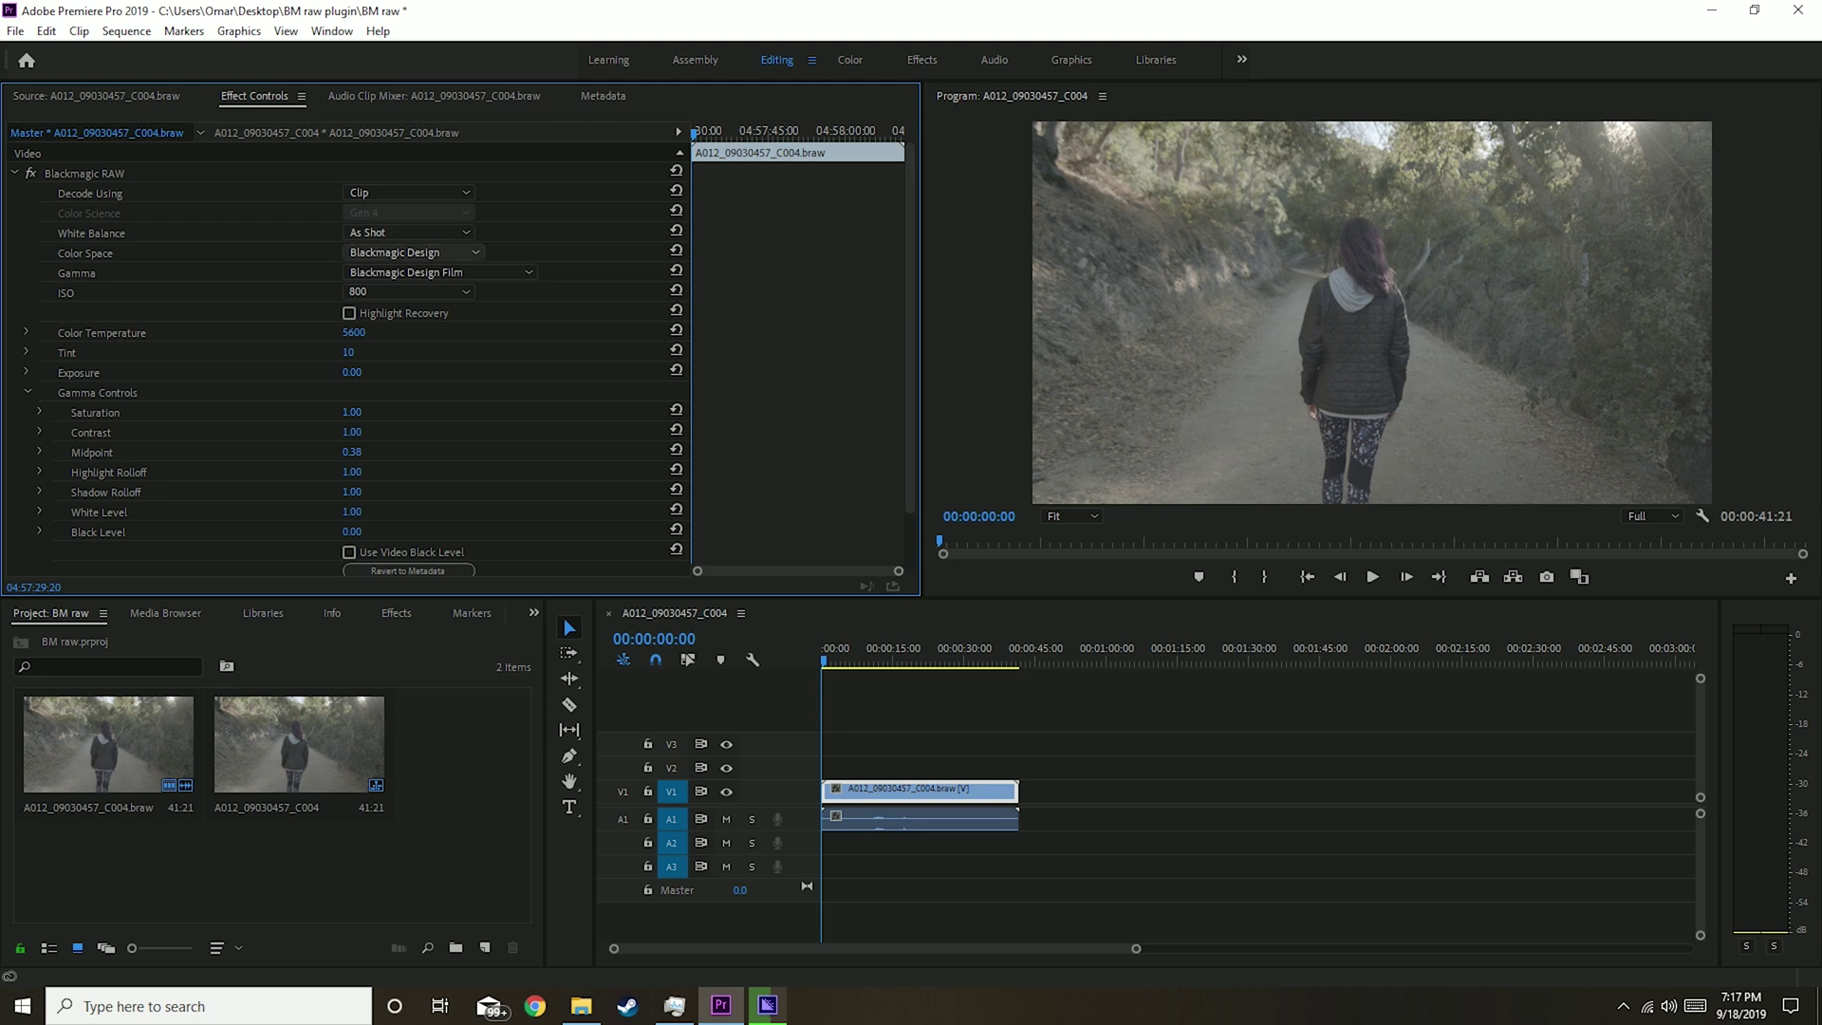
{"action": "left_click", "coordinate": [413, 251]}
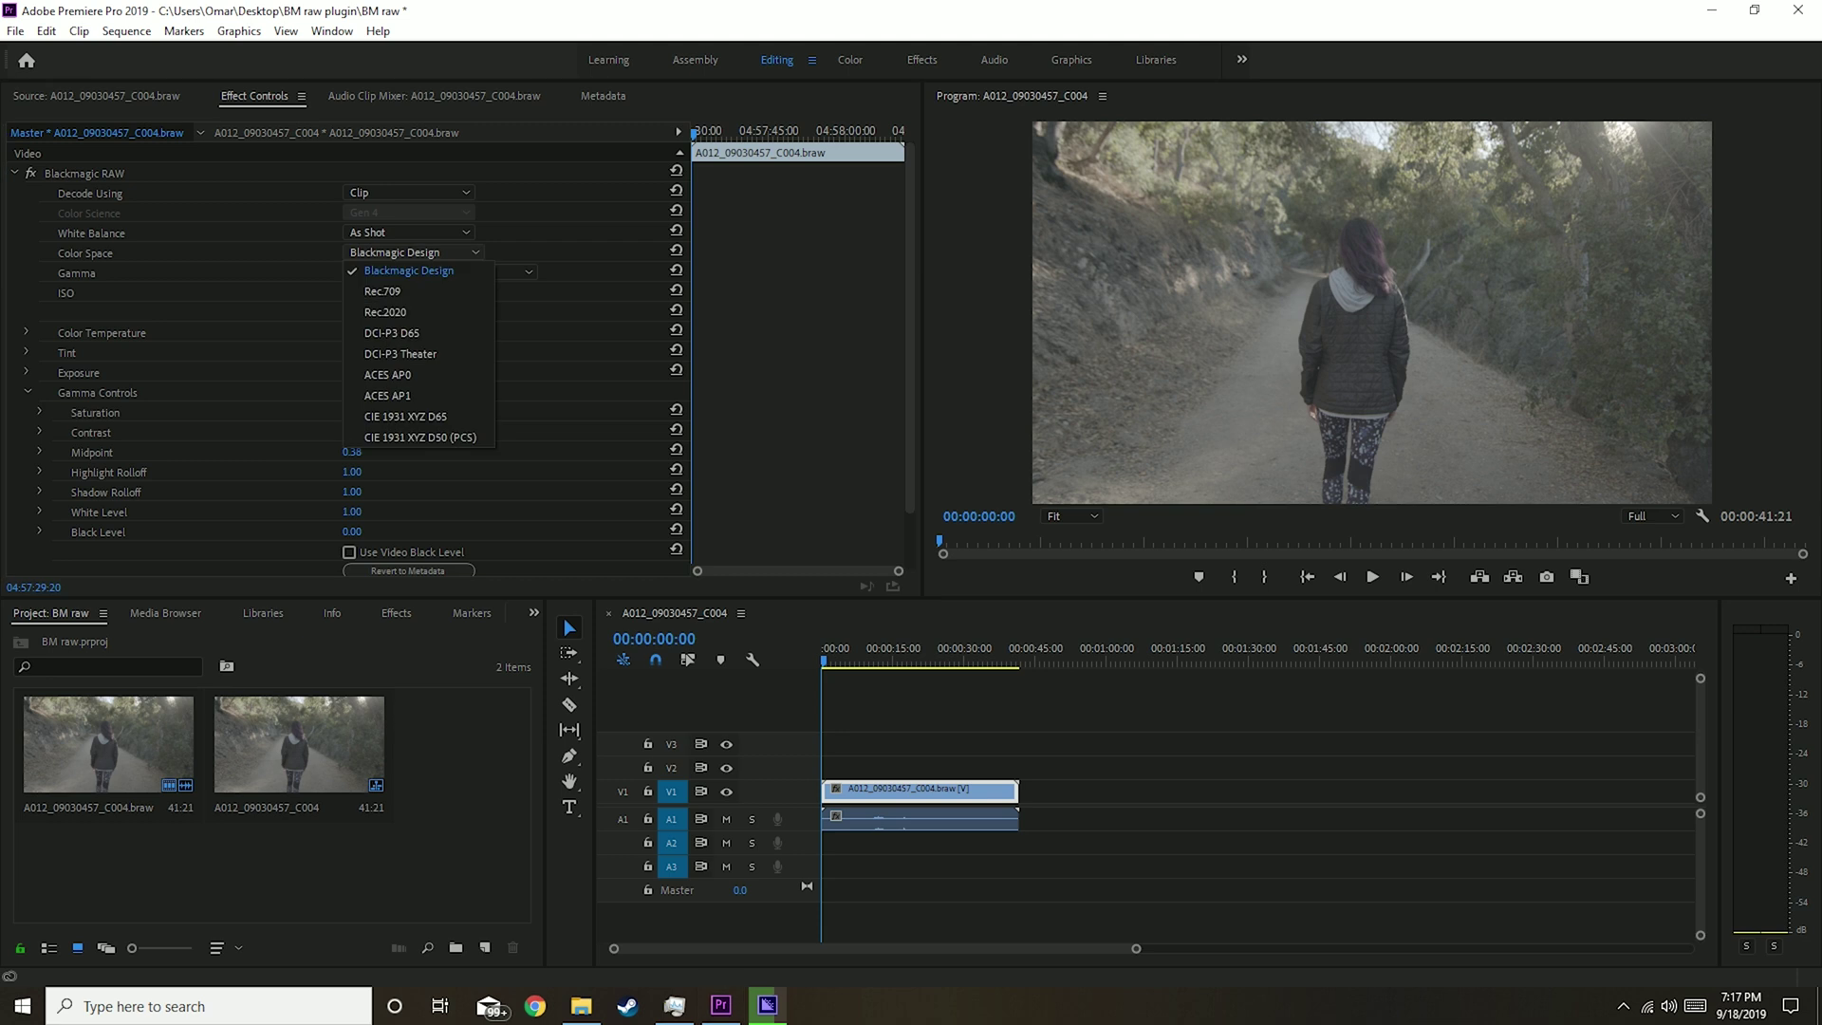
{"action": "left_click", "coordinate": [408, 271]}
{"action": "left_click", "coordinate": [437, 272]}
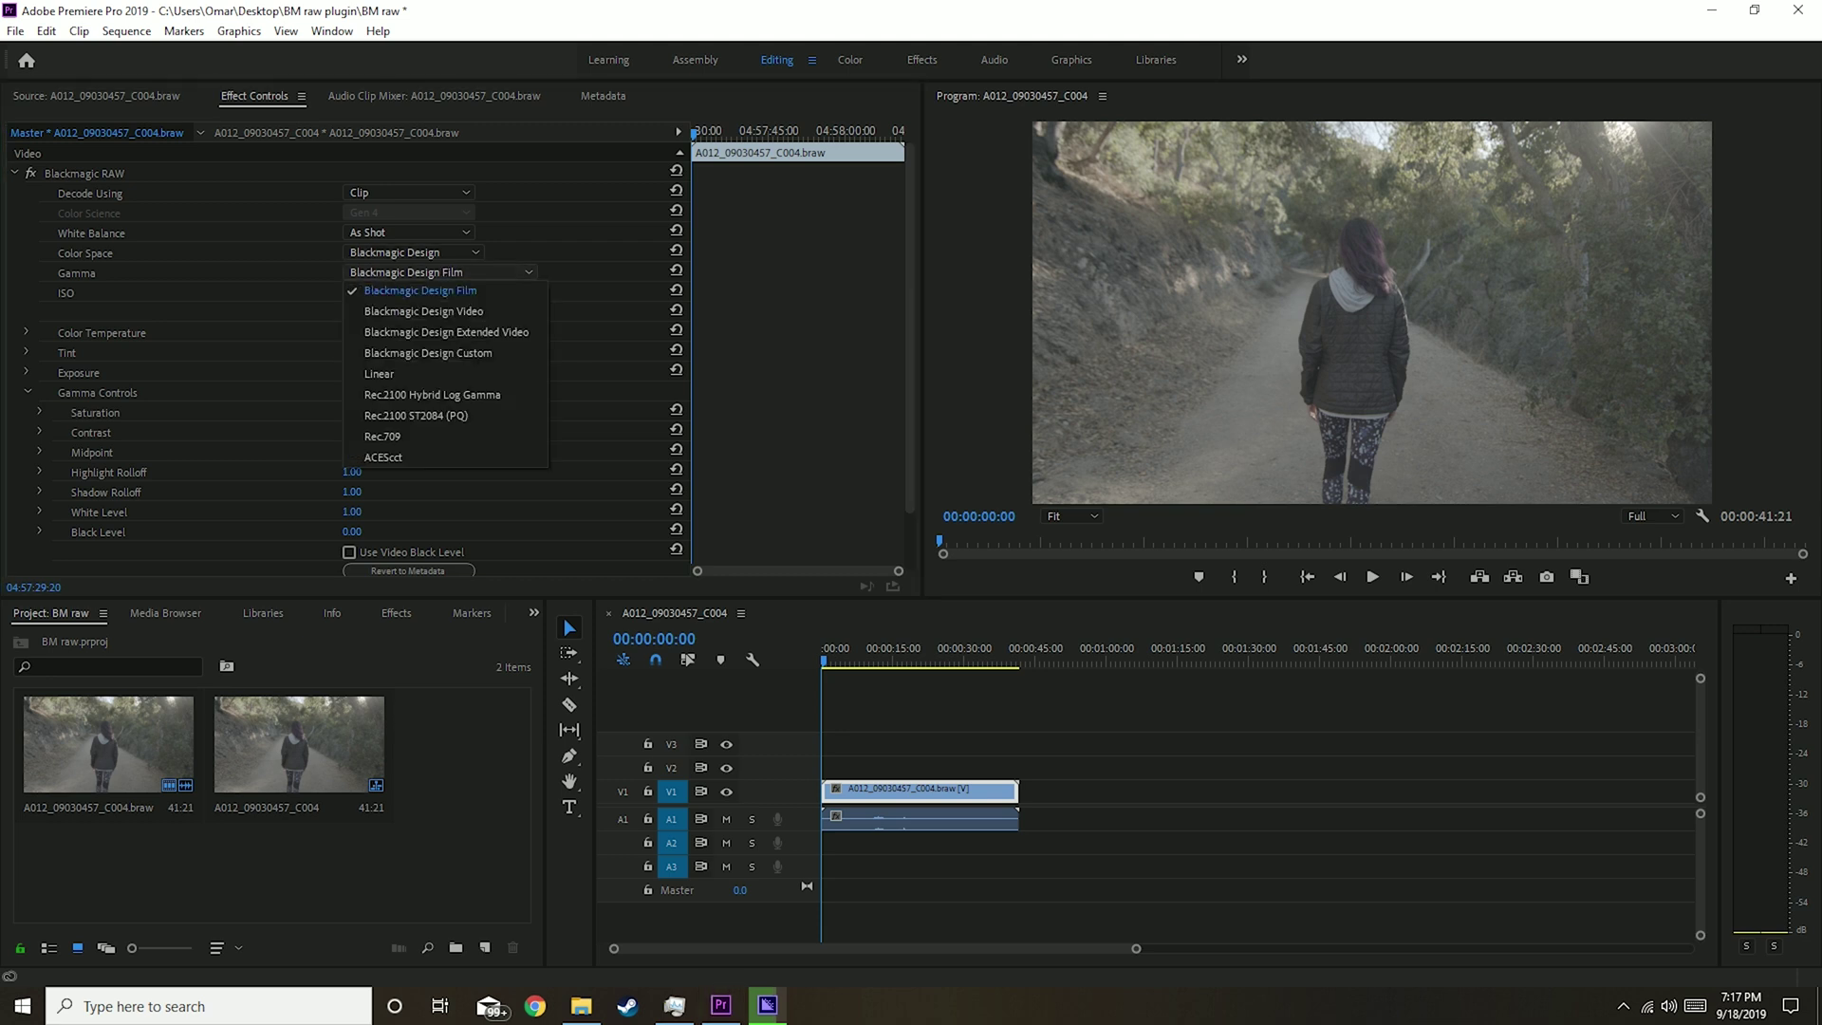
{"action": "left_click", "coordinate": [421, 290]}
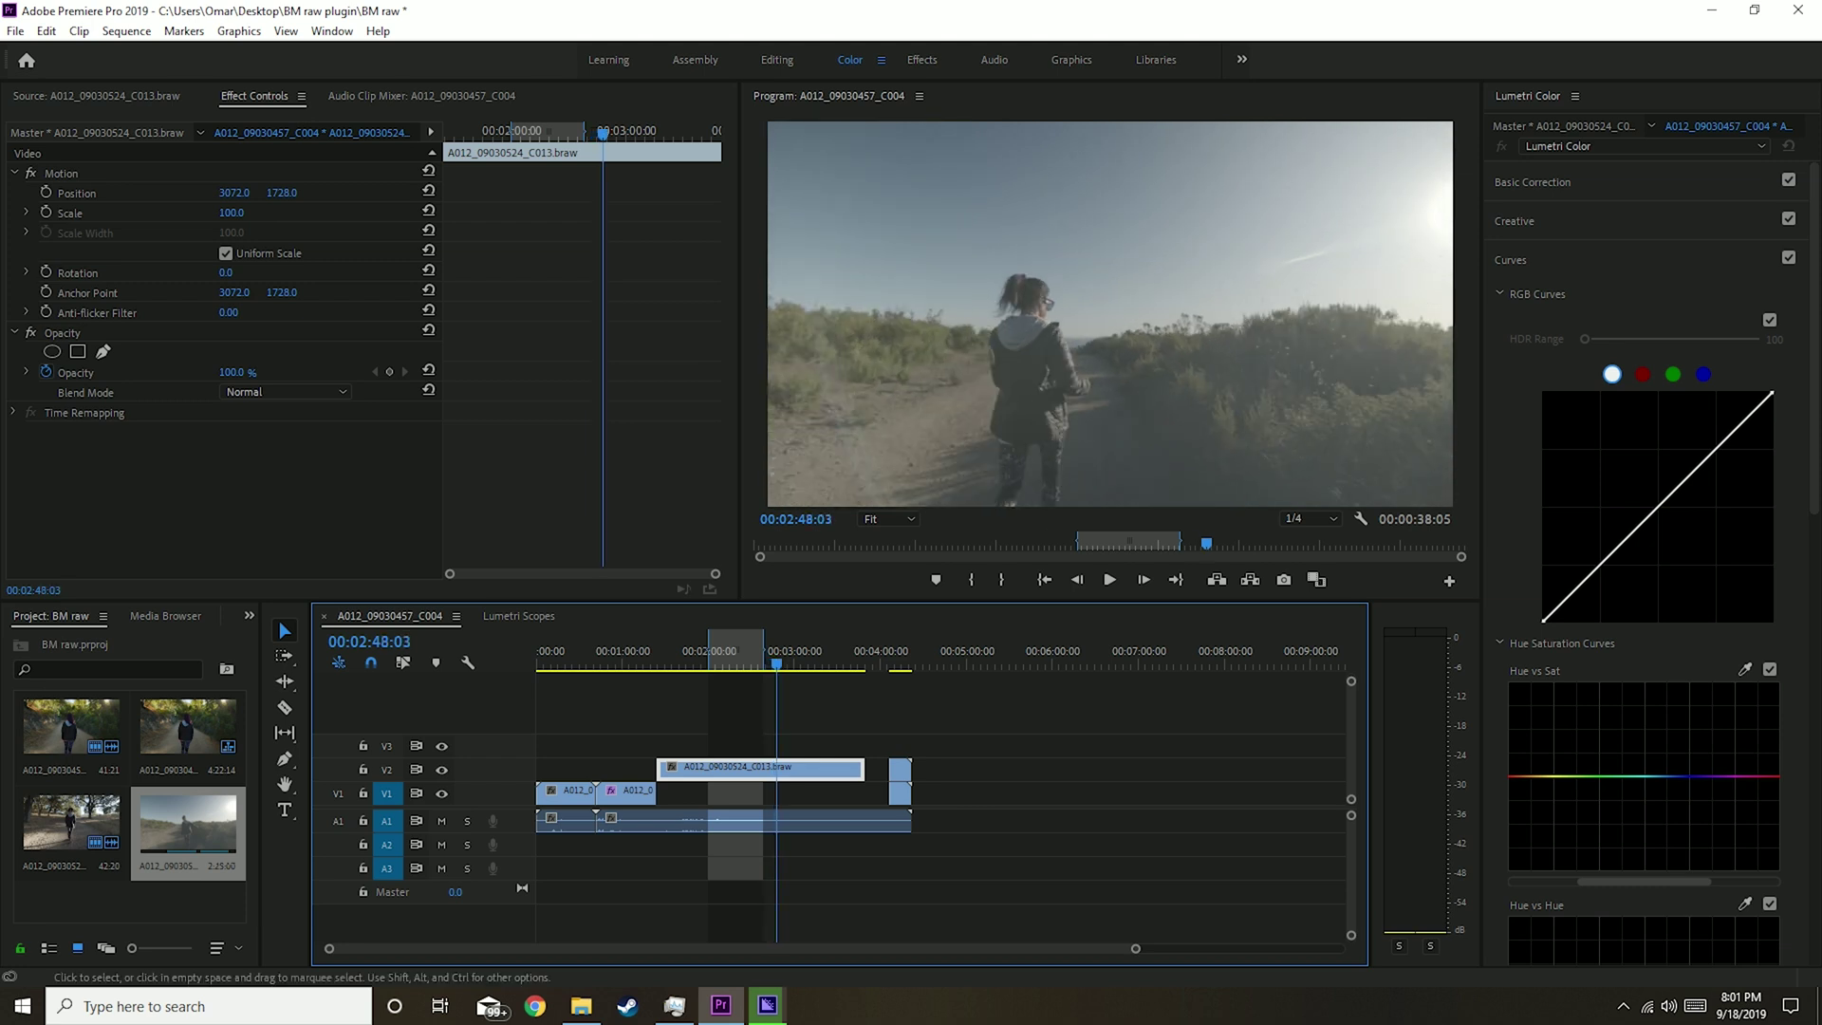
Play back the stretch around the C013 clip stacked on V2 above C004.
{"action": "key", "text": "space"}
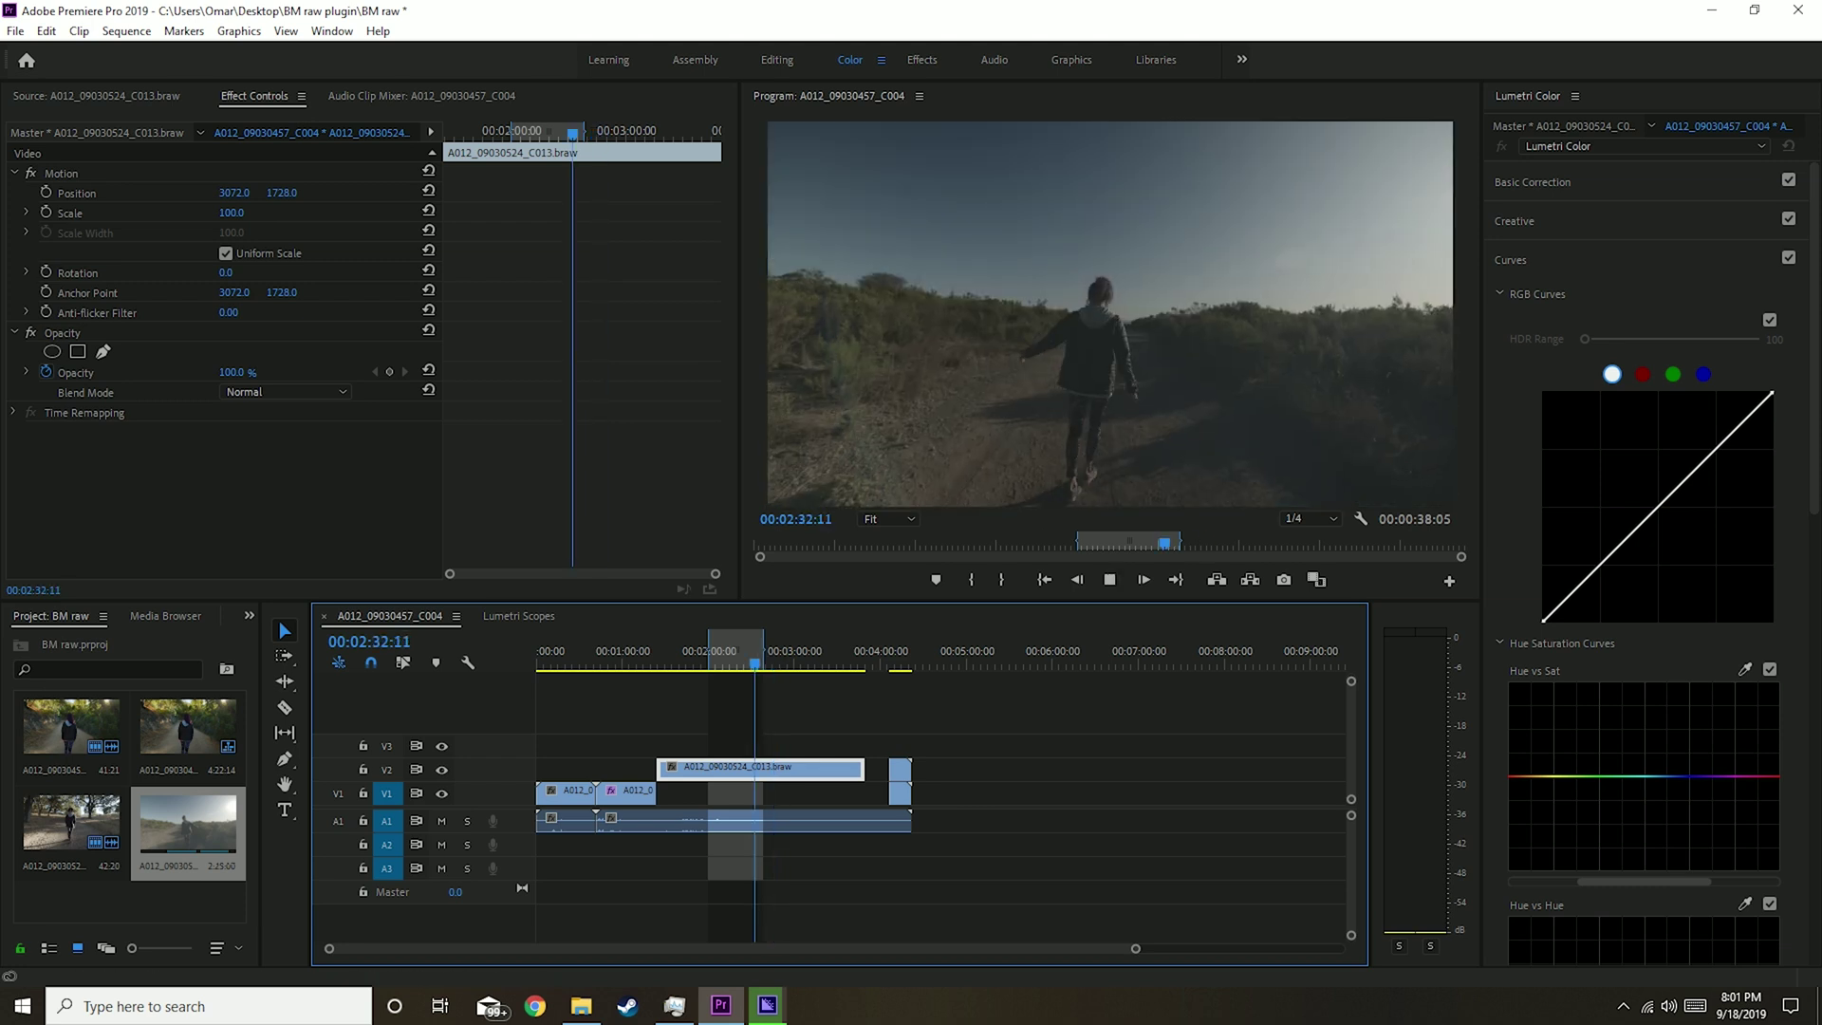